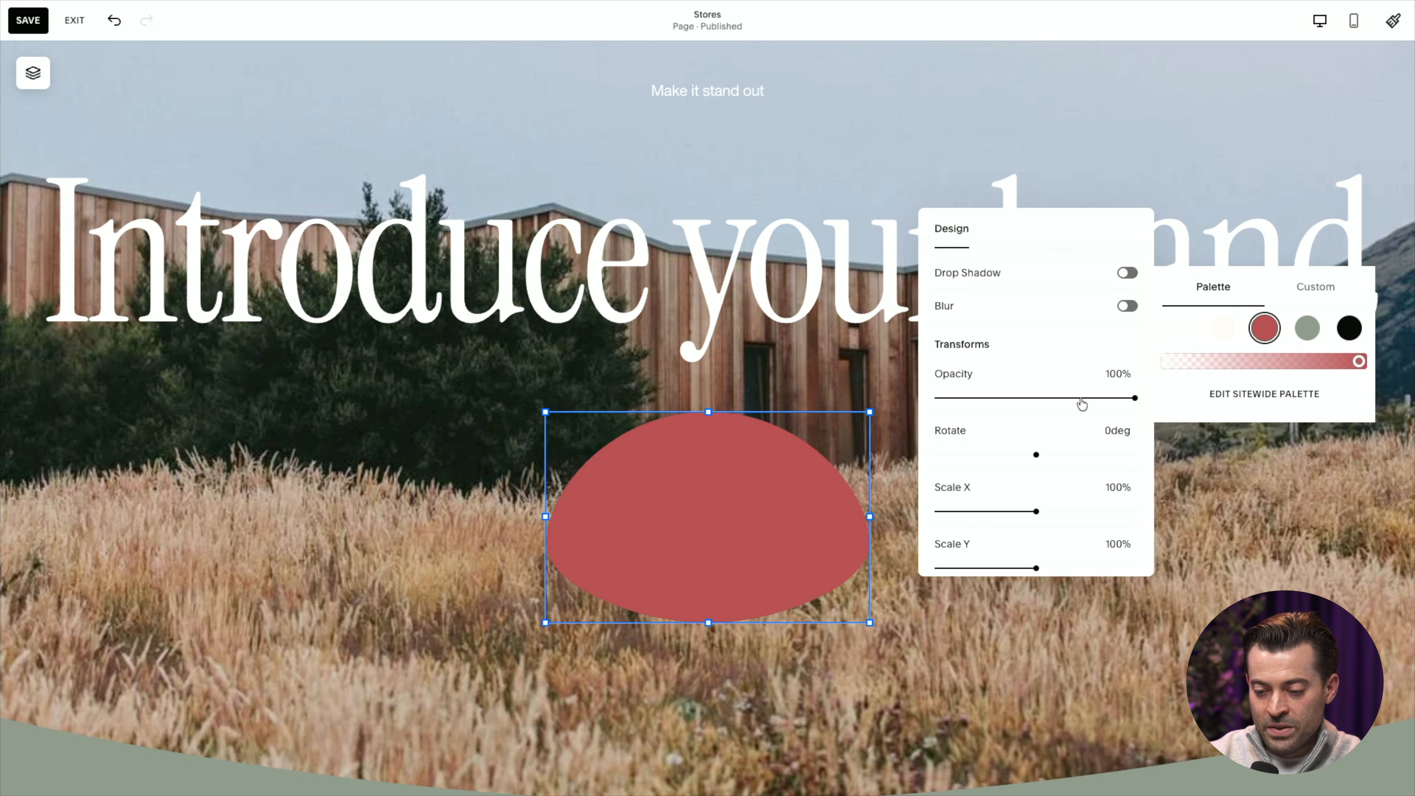
Examine the red shape block's available shapes, styling and Transforms settings, including the anchor choices.
{"action": "scroll", "coordinate": [1046, 445], "scroll_direction": "down", "scroll_amount": 1}
{"action": "scroll", "coordinate": [942, 295], "scroll_direction": "up", "scroll_amount": 5}
{"action": "left_click", "coordinate": [945, 294]}
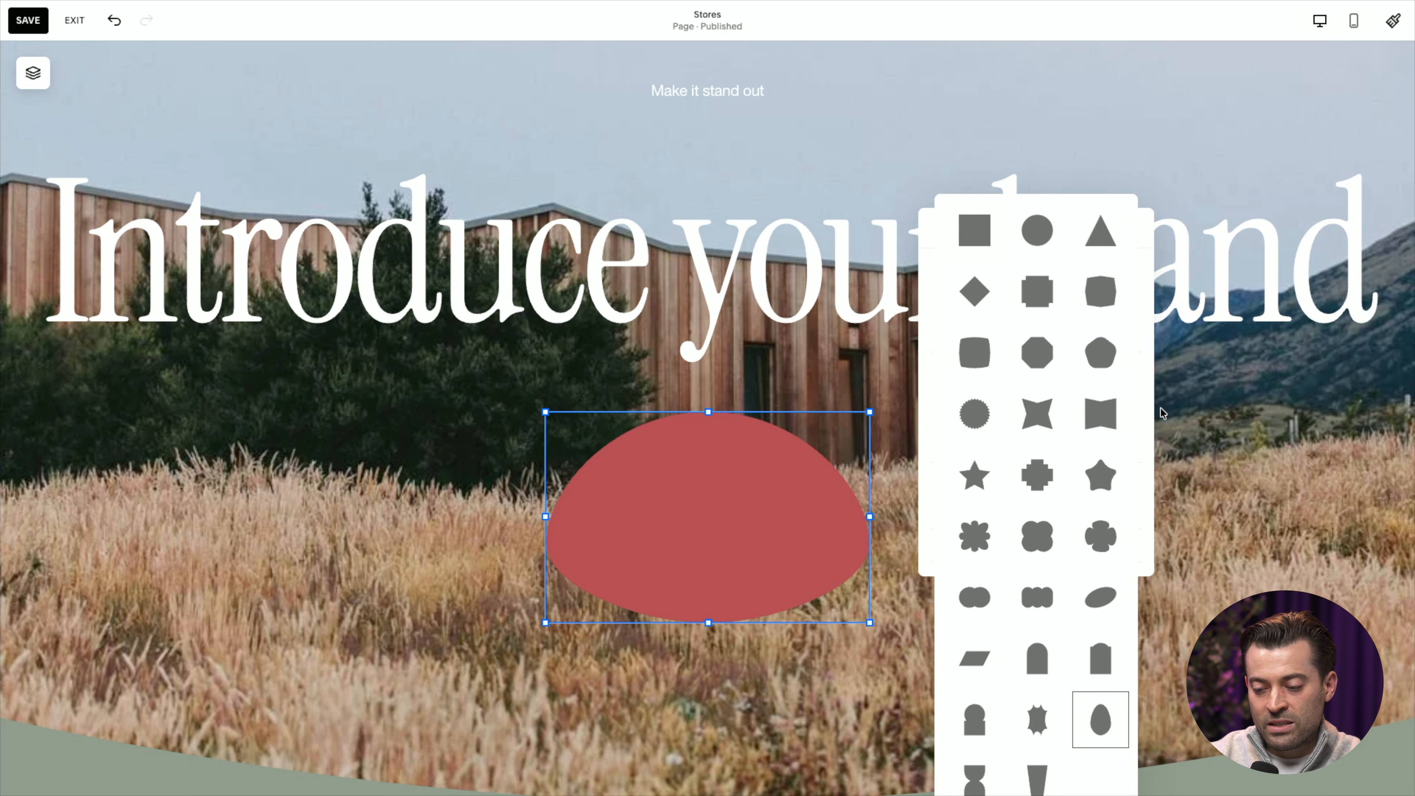
{"action": "left_click", "coordinate": [1189, 414]}
{"action": "double_click", "coordinate": [780, 493]}
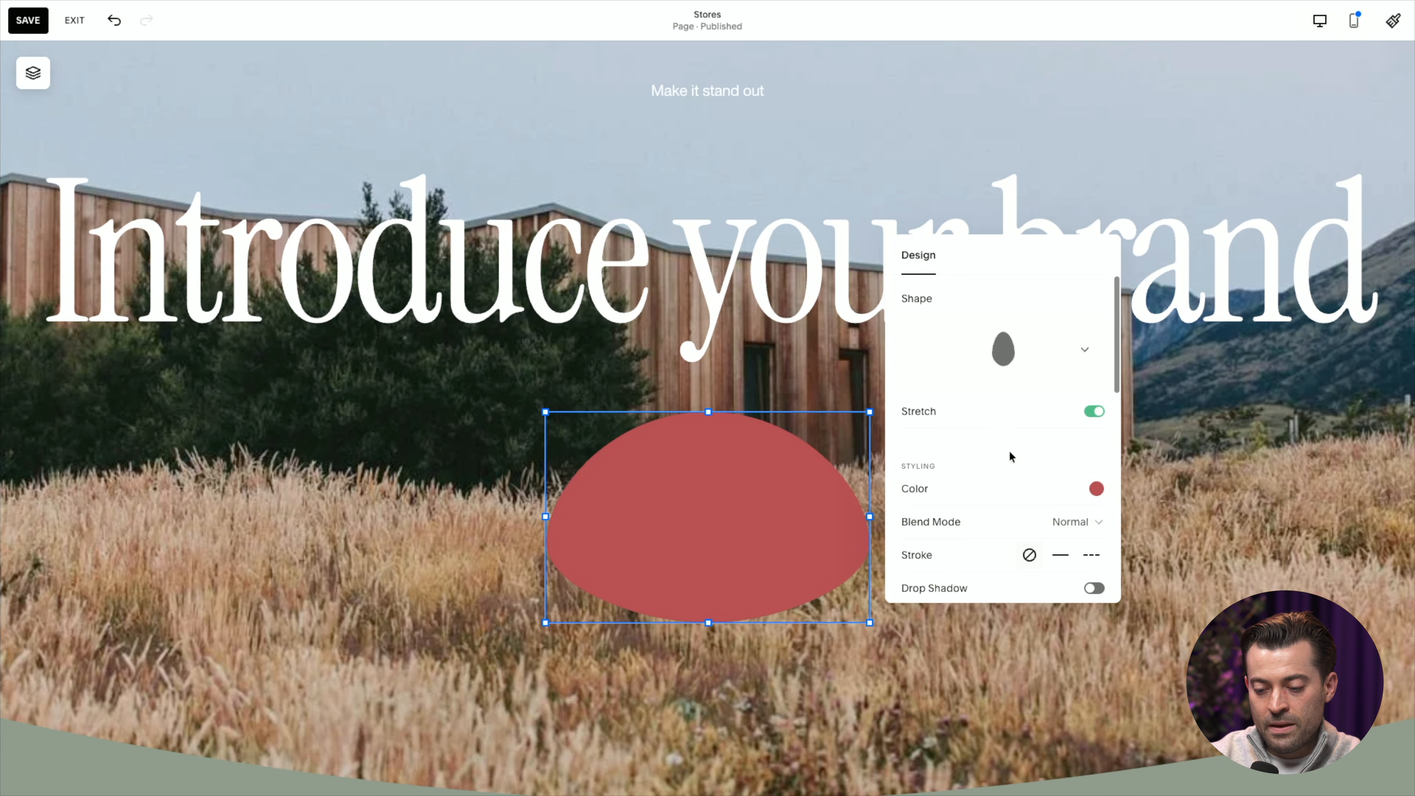
{"action": "scroll", "coordinate": [1009, 450], "scroll_direction": "down", "scroll_amount": 5}
{"action": "left_click_drag", "start_coordinate": [902, 390], "coordinate": [961, 385]}
{"action": "scroll", "coordinate": [991, 385], "scroll_direction": "down", "scroll_amount": 2}
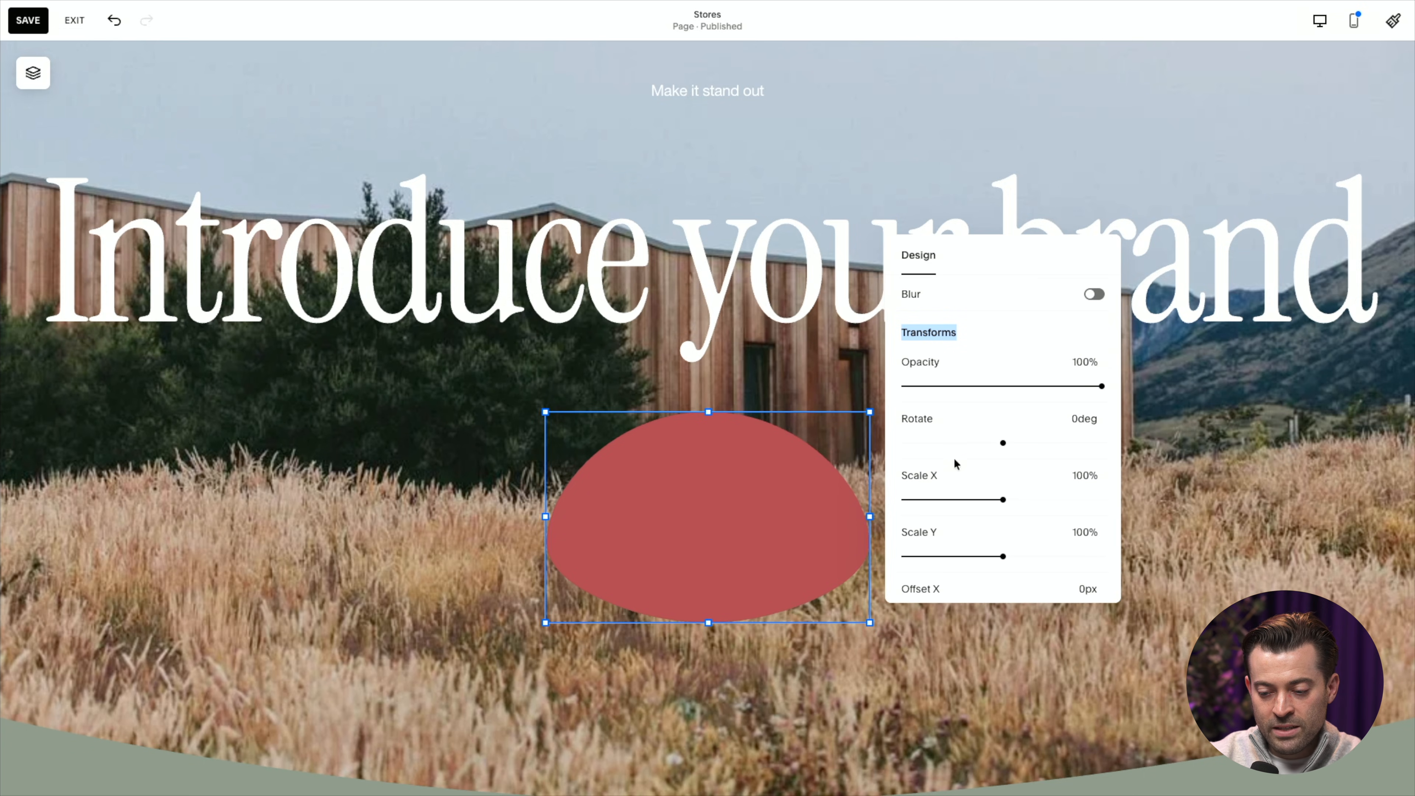
{"action": "scroll", "coordinate": [955, 465], "scroll_direction": "down", "scroll_amount": 2}
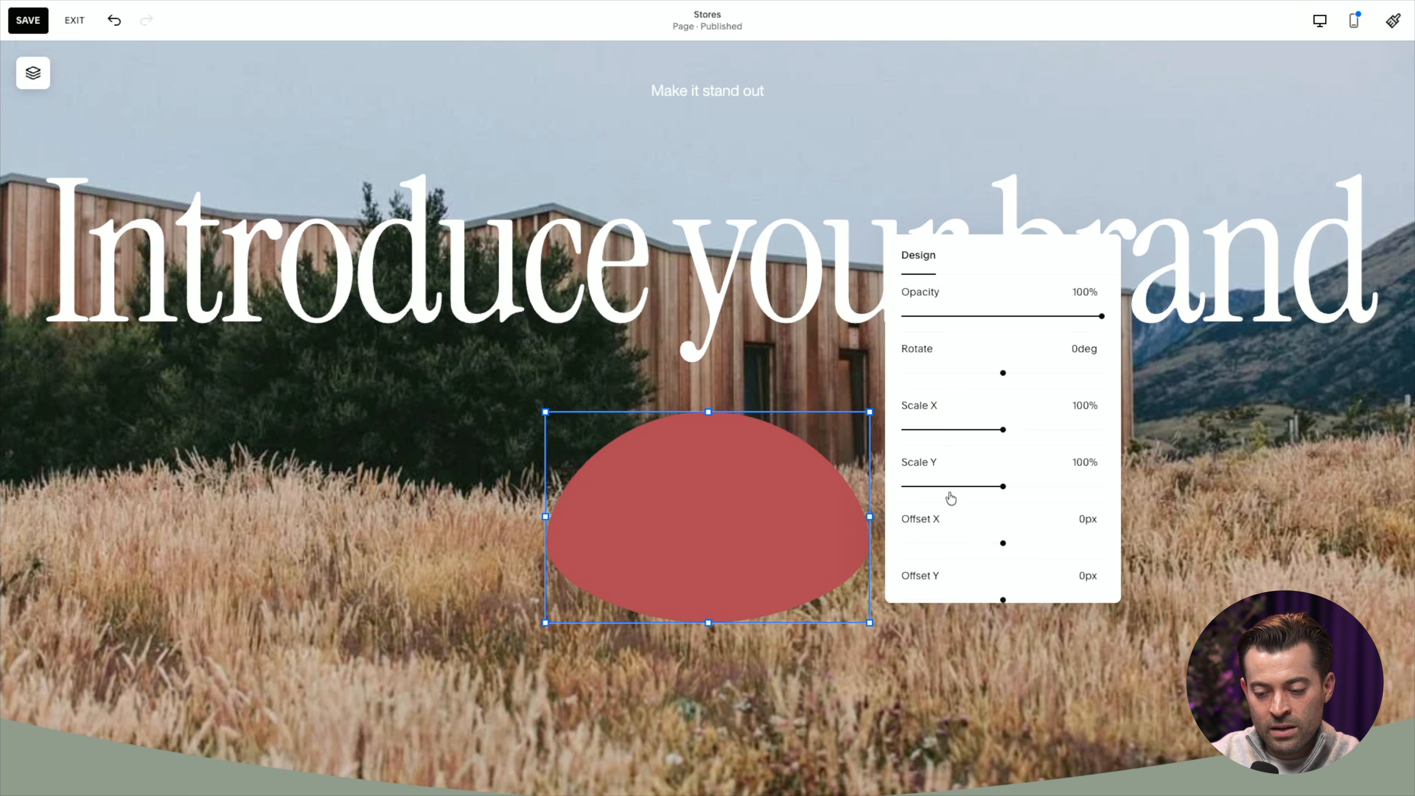
{"action": "scroll", "coordinate": [950, 491], "scroll_direction": "down", "scroll_amount": 2}
{"action": "scroll", "coordinate": [939, 497], "scroll_direction": "down", "scroll_amount": 2}
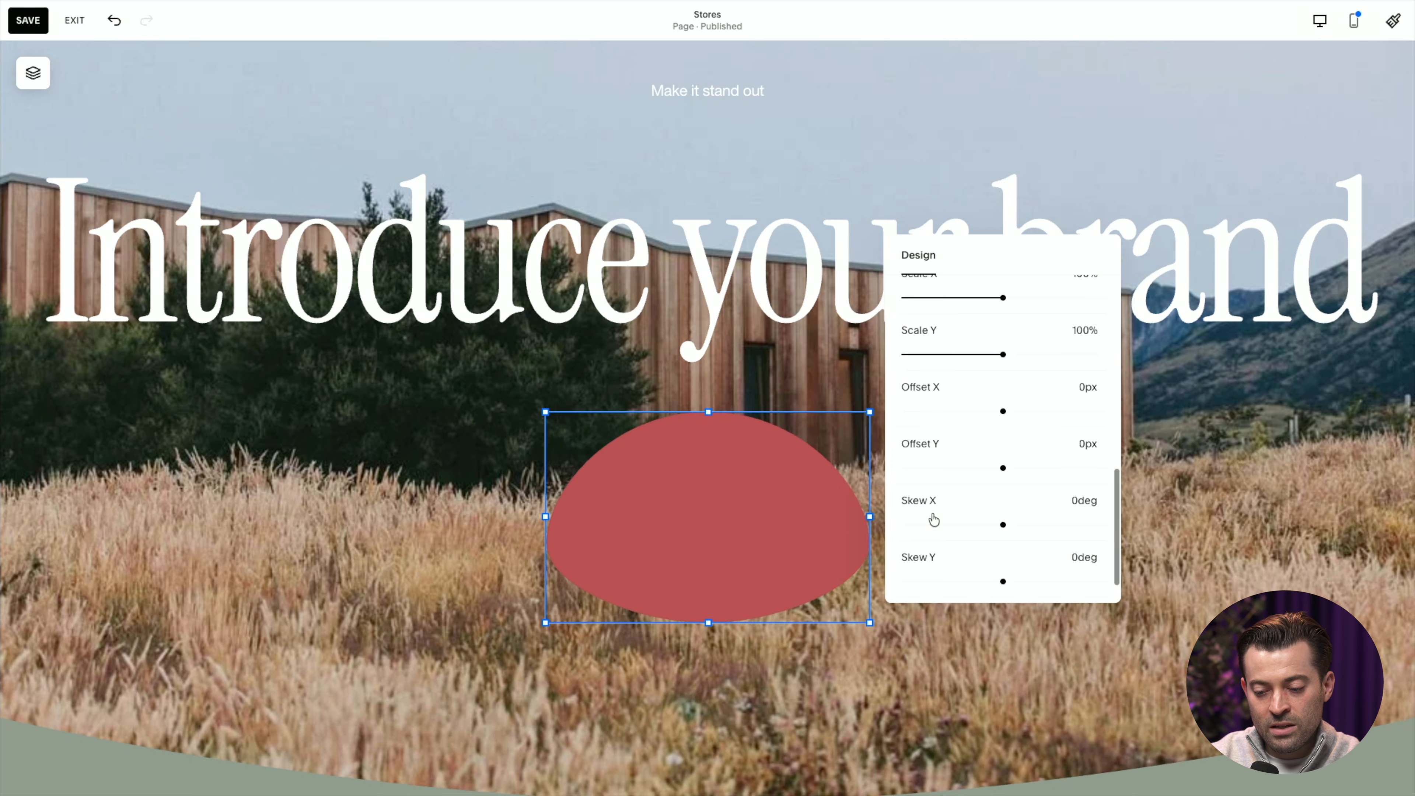
{"action": "scroll", "coordinate": [943, 547], "scroll_direction": "down", "scroll_amount": 2}
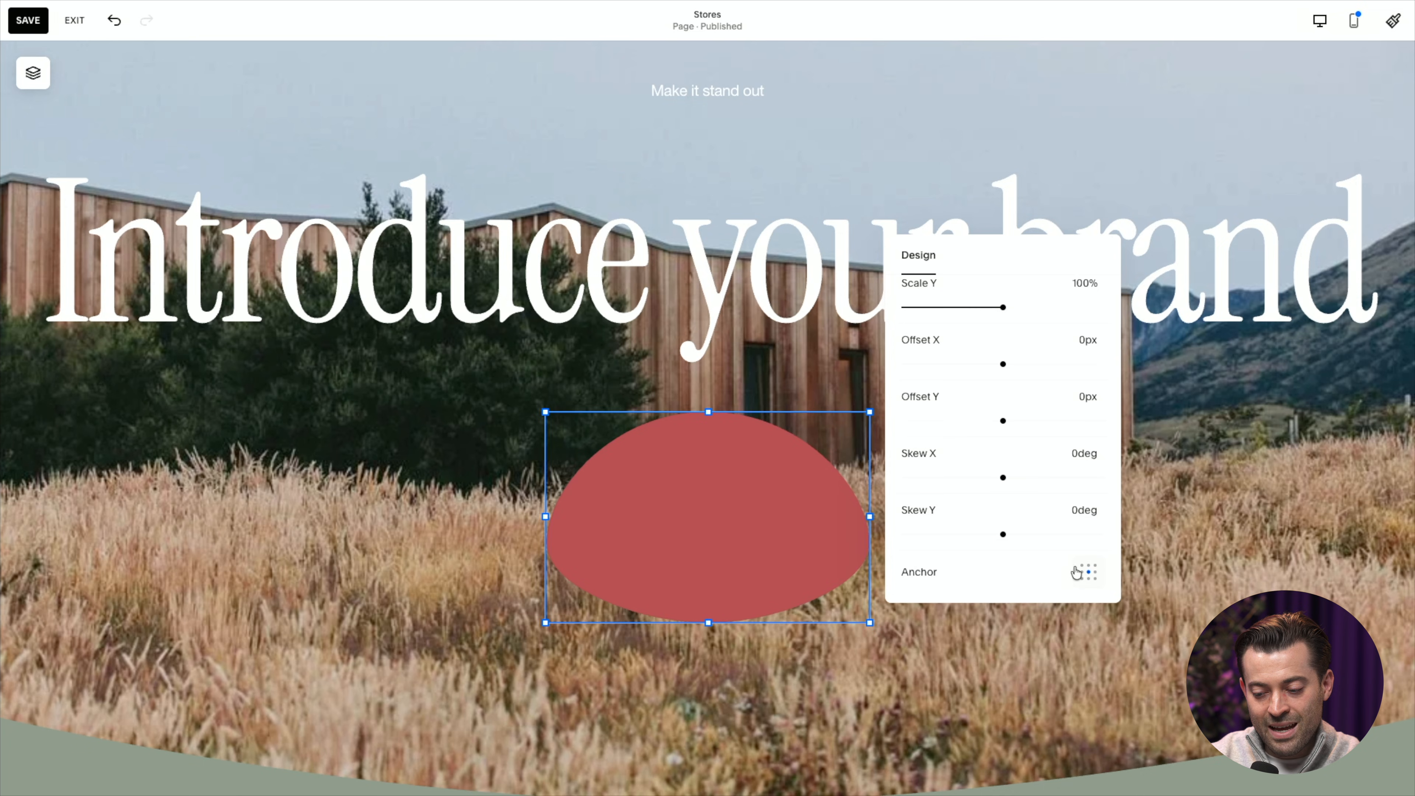
{"action": "left_click", "coordinate": [1089, 574]}
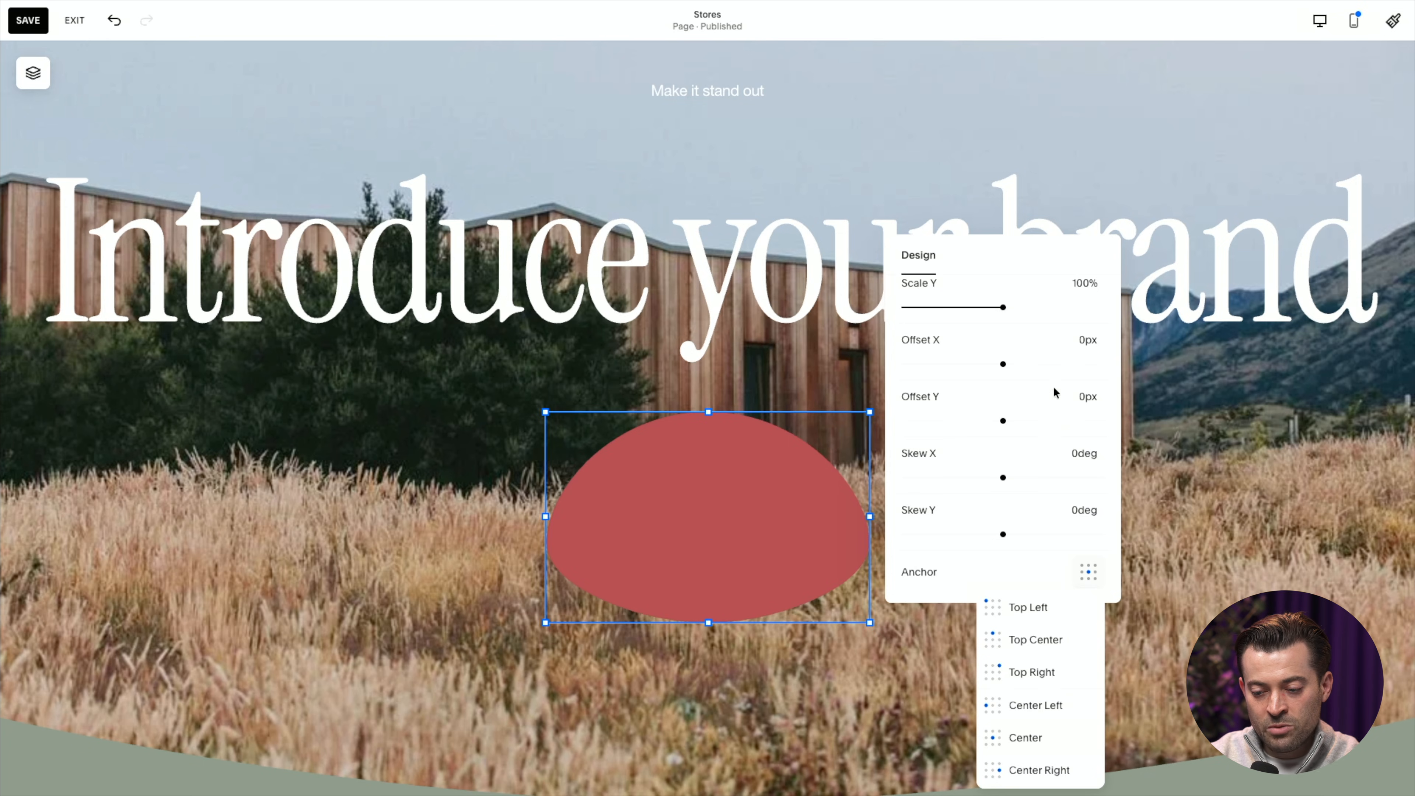
{"action": "scroll", "coordinate": [1054, 390], "scroll_direction": "up", "scroll_amount": 5}
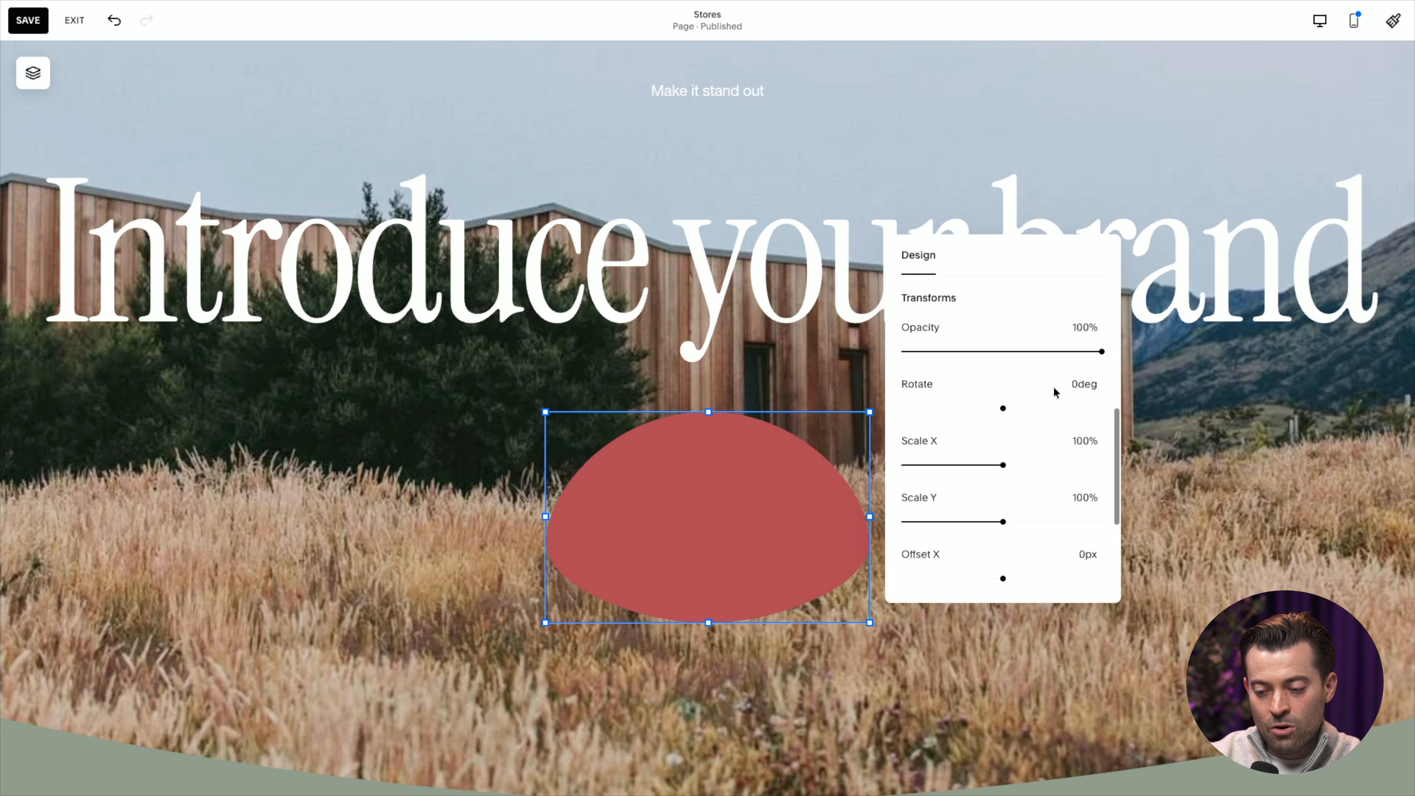
Set the red shape's opacity to 71% and its rotation to 70 degrees.
{"action": "left_click_drag", "start_coordinate": [1052, 351], "coordinate": [1102, 349]}
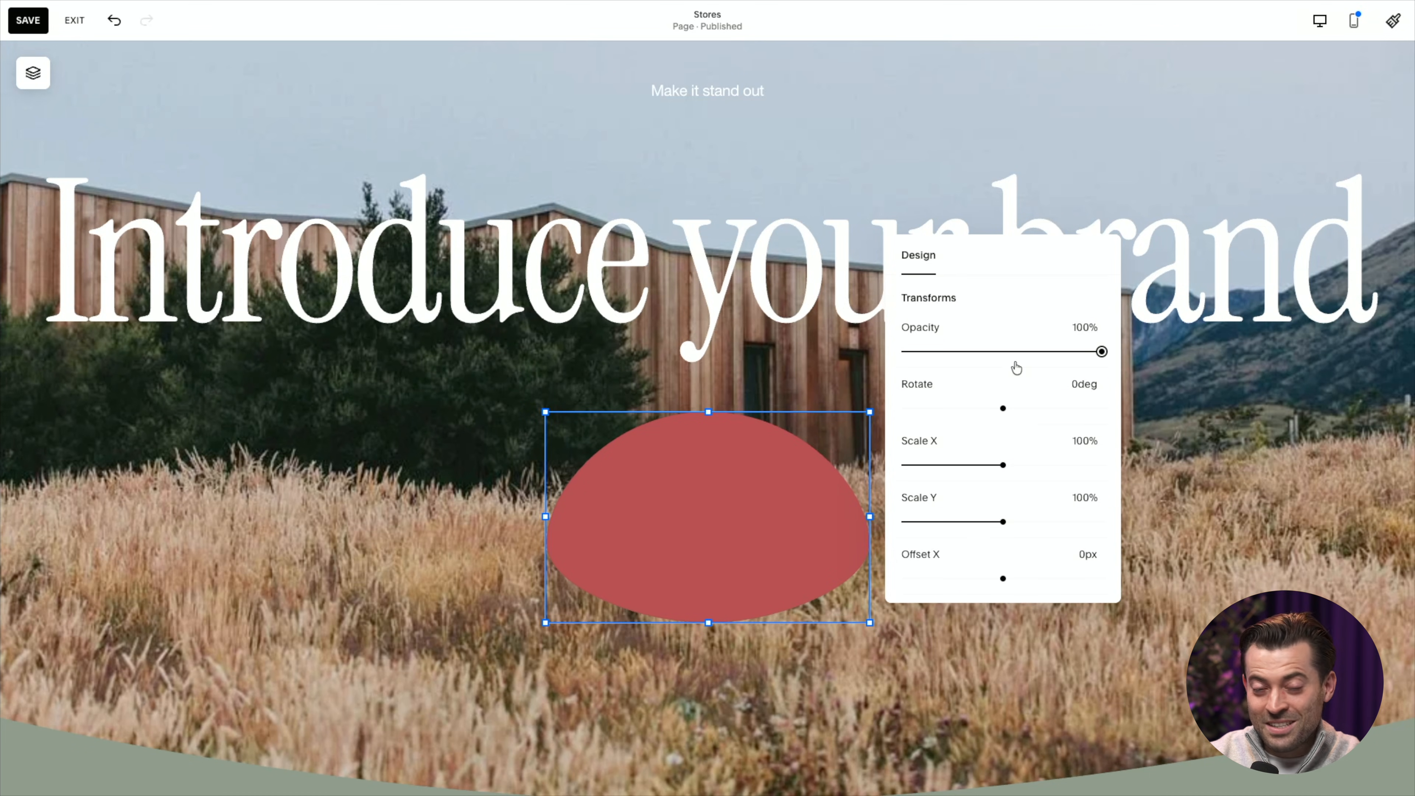
{"action": "left_click", "coordinate": [1038, 351]}
{"action": "left_click_drag", "start_coordinate": [1038, 352], "coordinate": [1045, 351]}
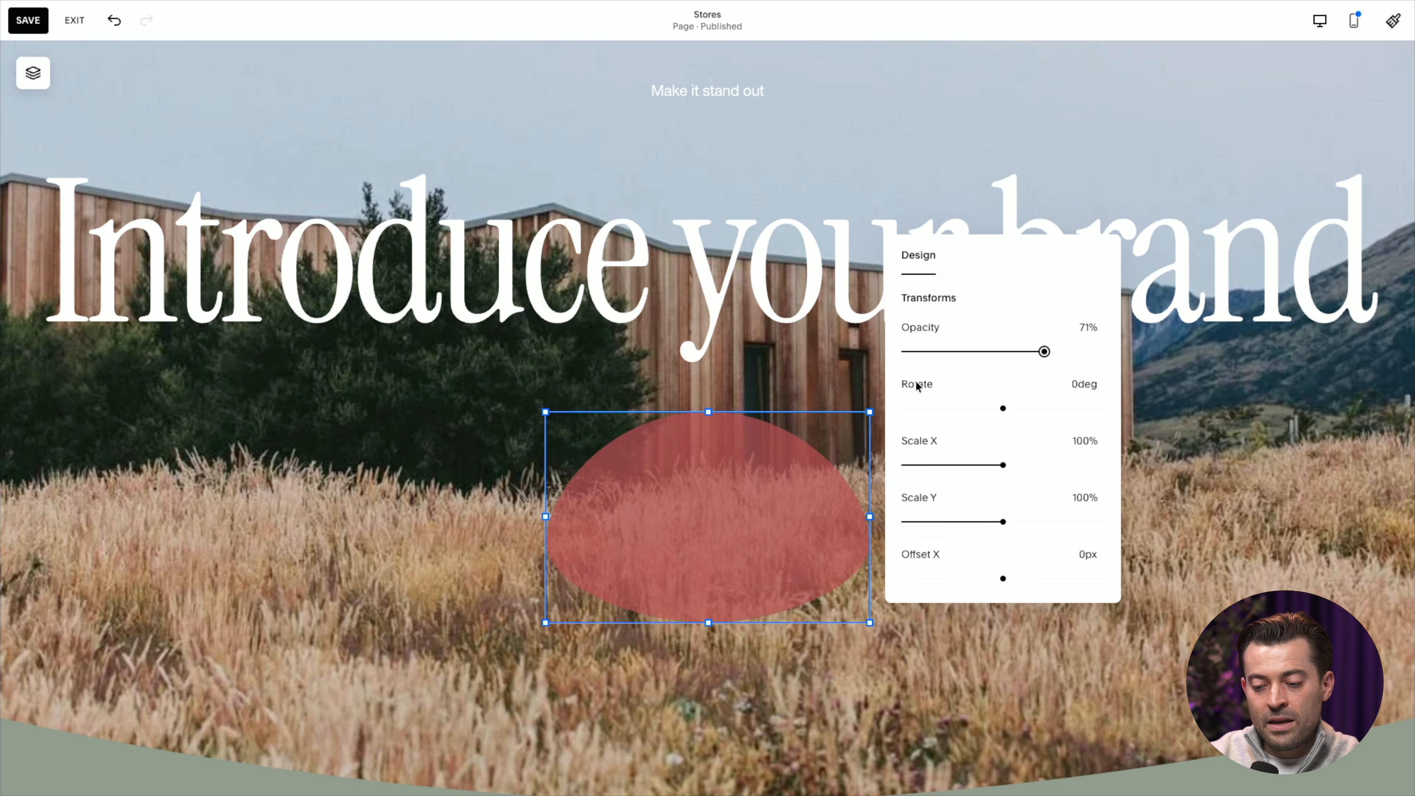
{"action": "mouse_move", "coordinate": [1002, 412]}
{"action": "left_mouse_down"}
{"action": "mouse_move", "coordinate": [976, 408]}
{"action": "mouse_move", "coordinate": [1014, 408]}
{"action": "mouse_move", "coordinate": [996, 410]}
{"action": "left_mouse_up"}
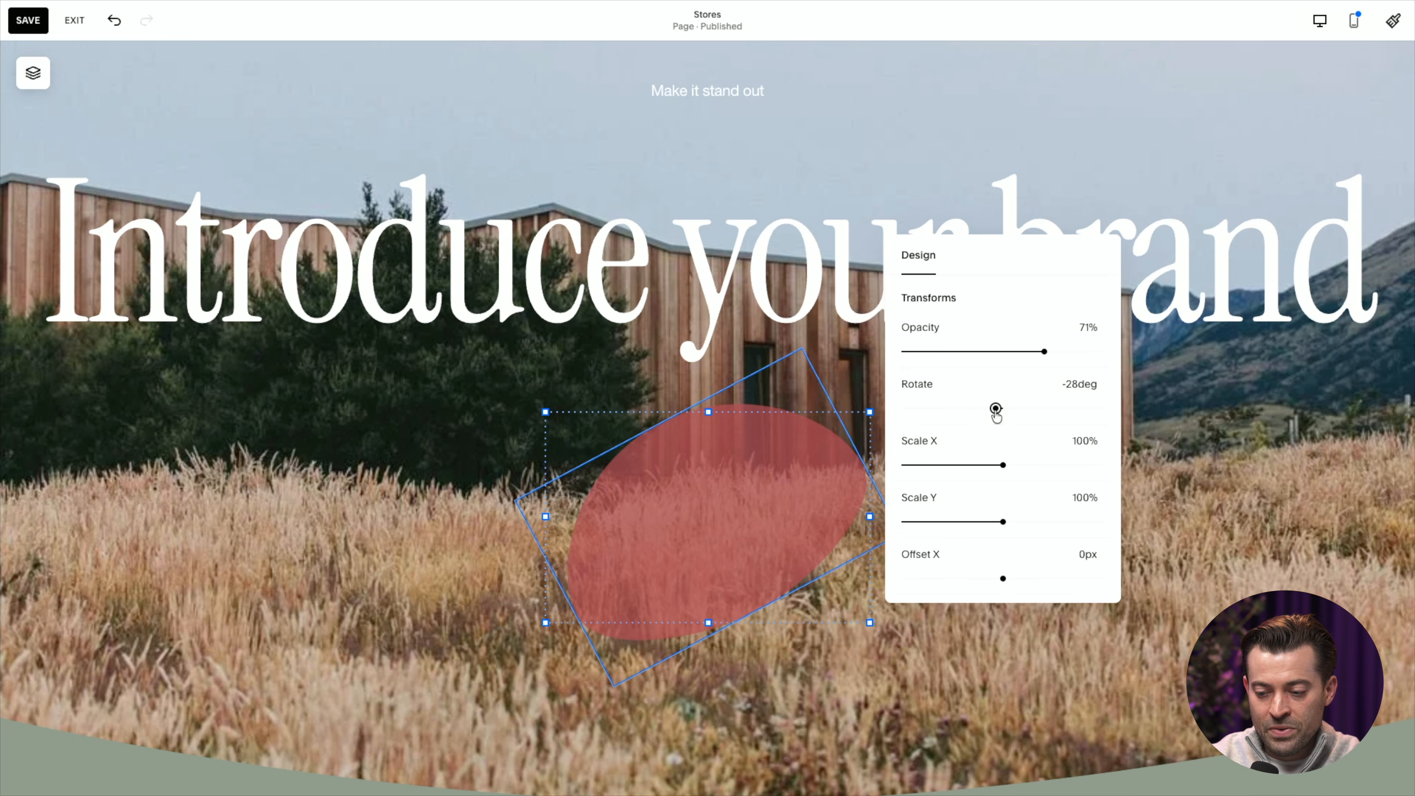
{"action": "left_click_drag", "start_coordinate": [996, 410], "coordinate": [1022, 409]}
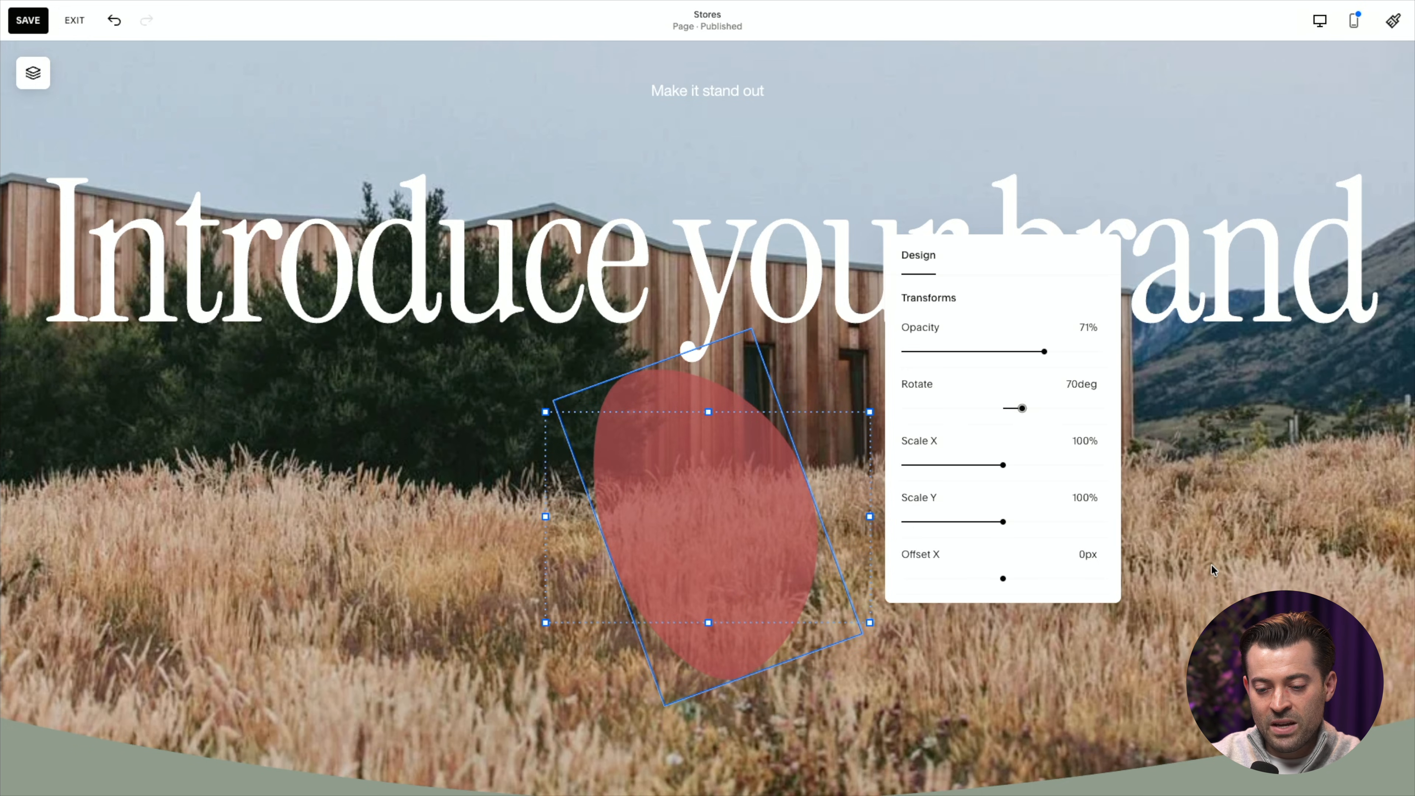
Move the red shape over the word "Introduce" and send it behind the heading text.
{"action": "left_click_drag", "start_coordinate": [733, 531], "coordinate": [343, 311]}
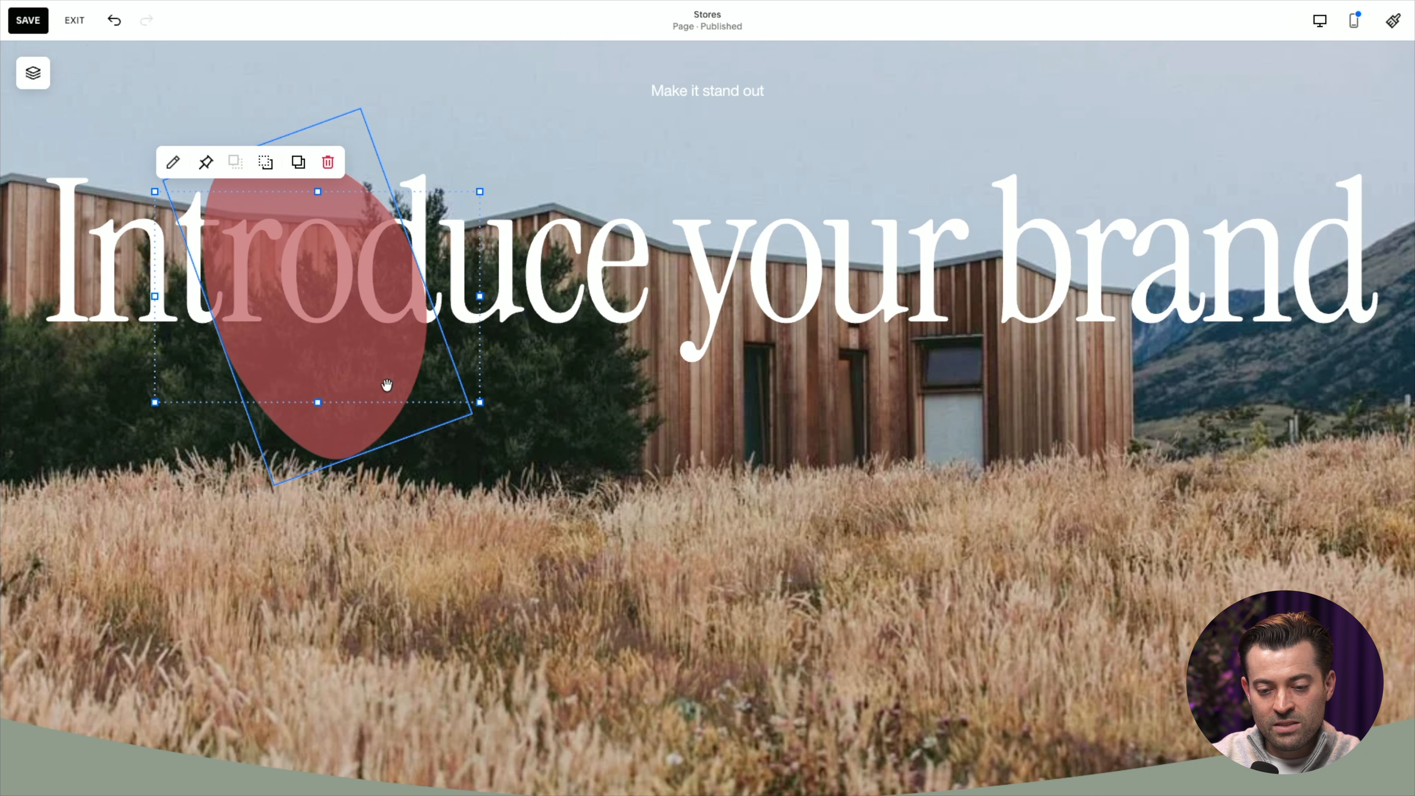
{"action": "left_click", "coordinate": [270, 169]}
{"action": "left_click", "coordinate": [597, 461]}
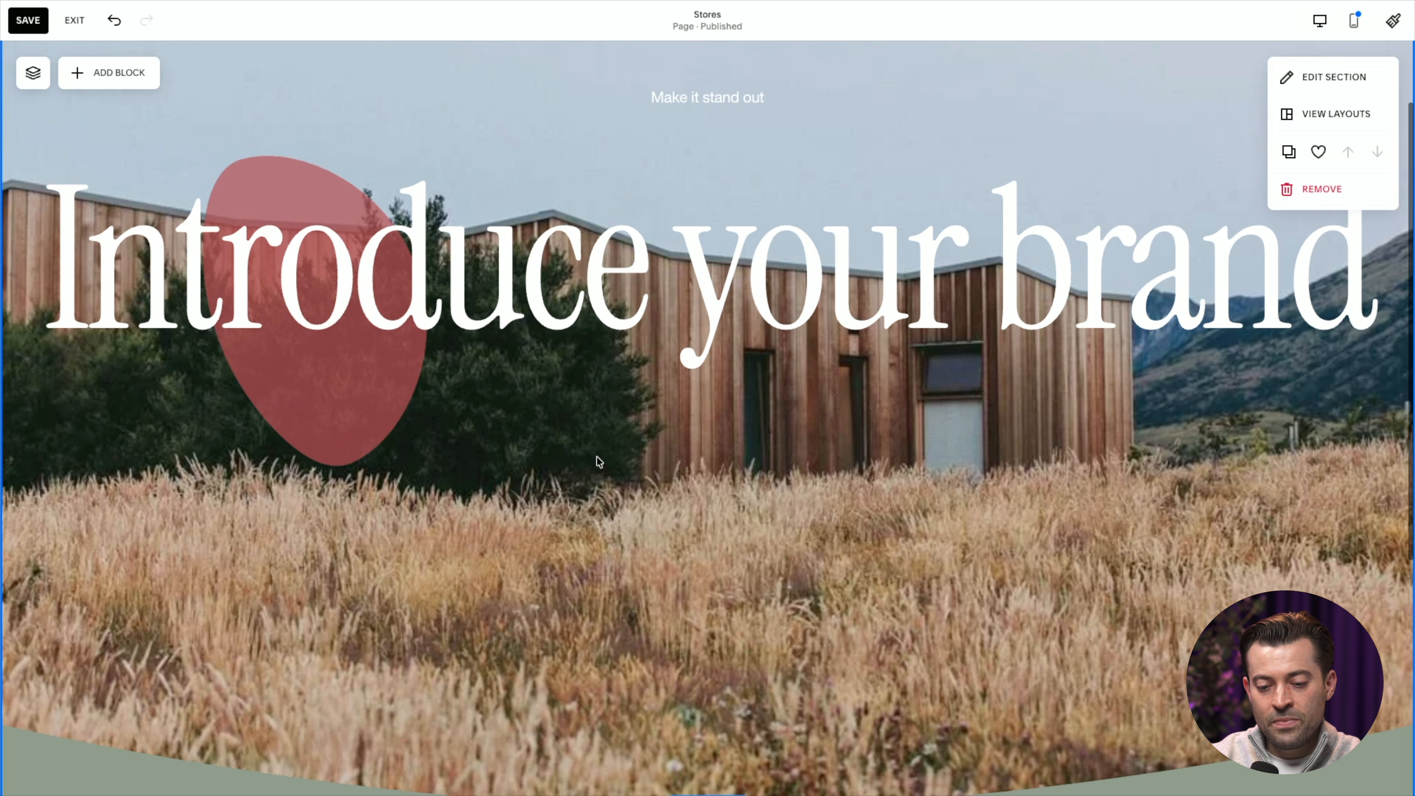
{"action": "scroll", "coordinate": [410, 413], "scroll_direction": "up", "scroll_amount": 1}
Duplicate the red egg shape and place the copy over the word "brand".
{"action": "left_click", "coordinate": [355, 469]}
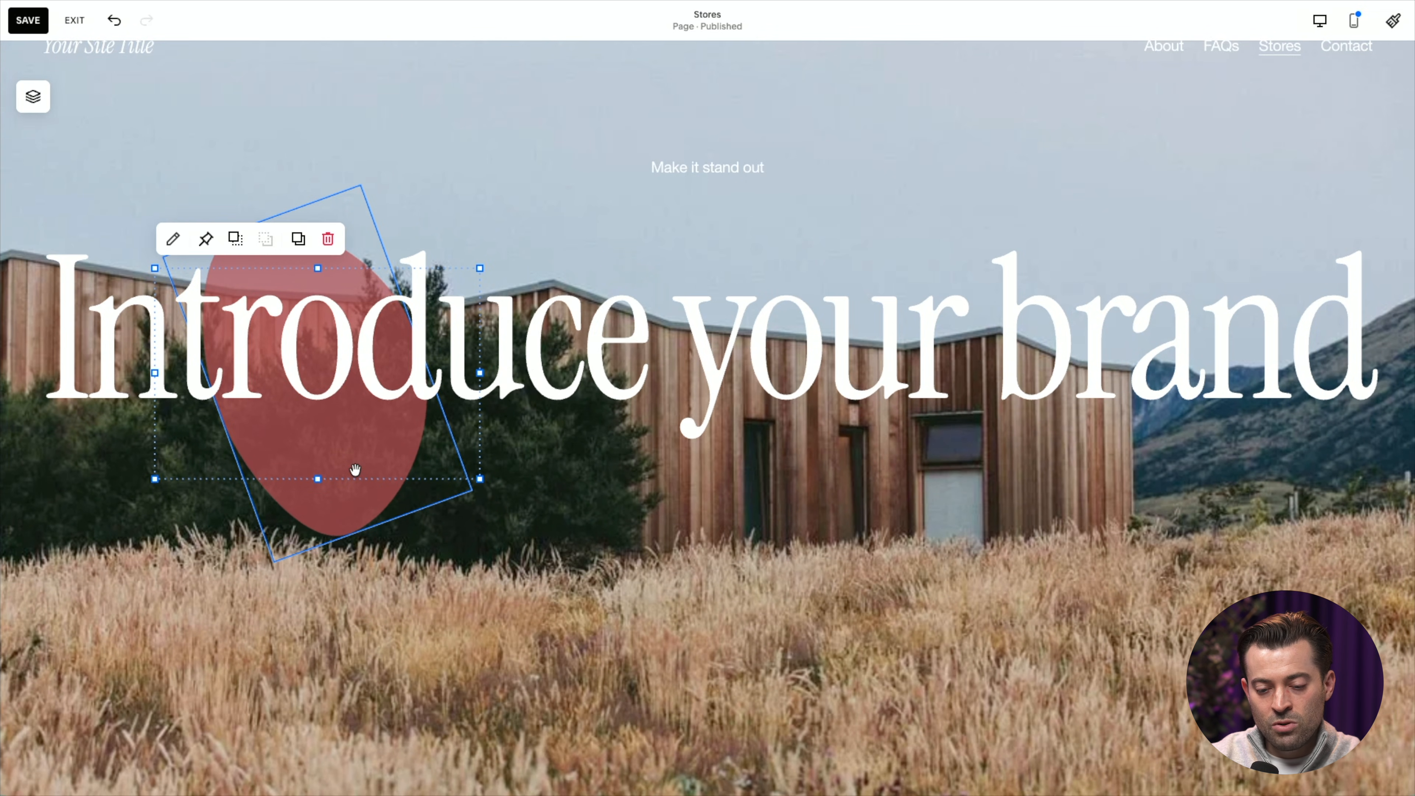
{"action": "left_click", "coordinate": [300, 249]}
{"action": "left_click_drag", "start_coordinate": [385, 441], "coordinate": [1170, 335]}
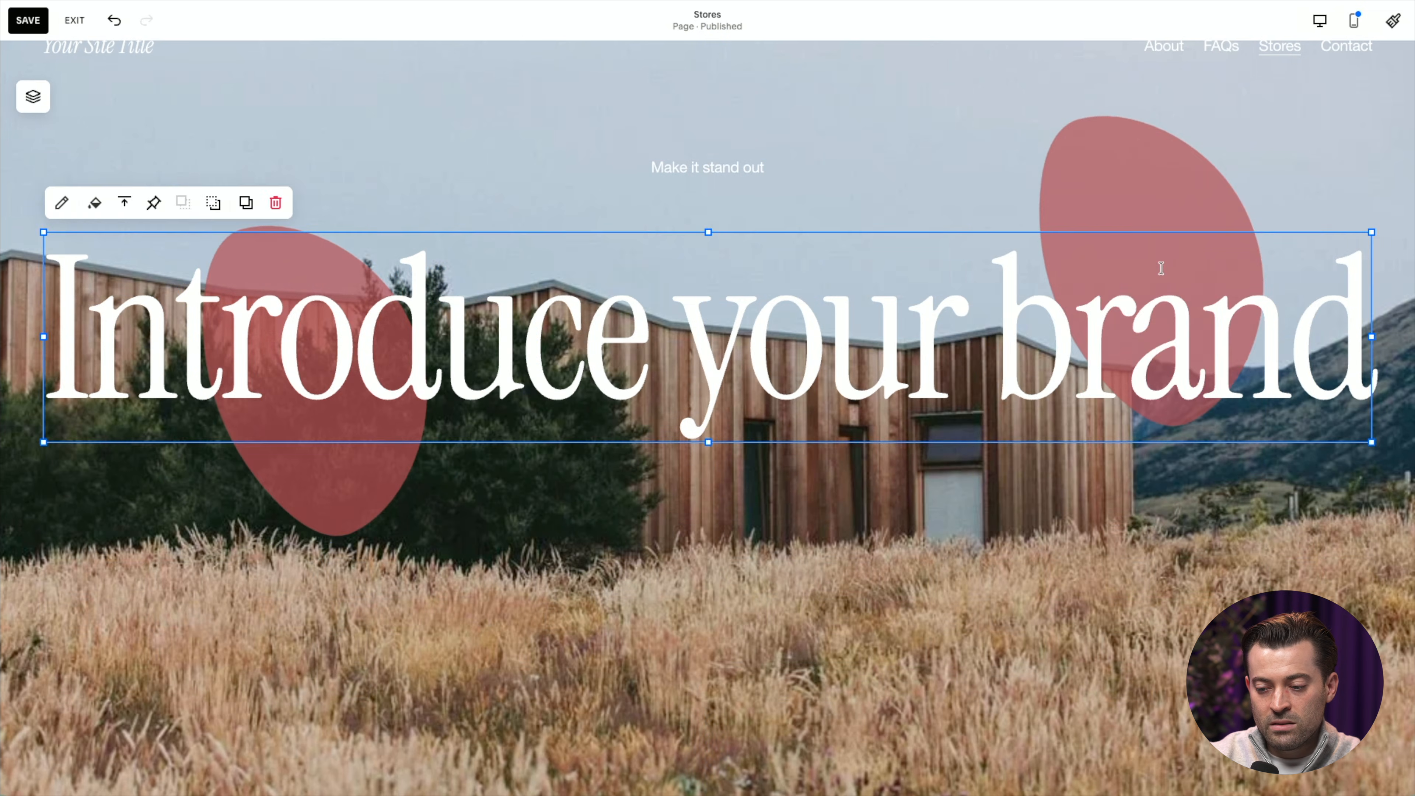
Change the copied shape over "brand" to a circle and turn off its stretch.
{"action": "left_click", "coordinate": [1154, 196]}
{"action": "left_click", "coordinate": [1002, 133]}
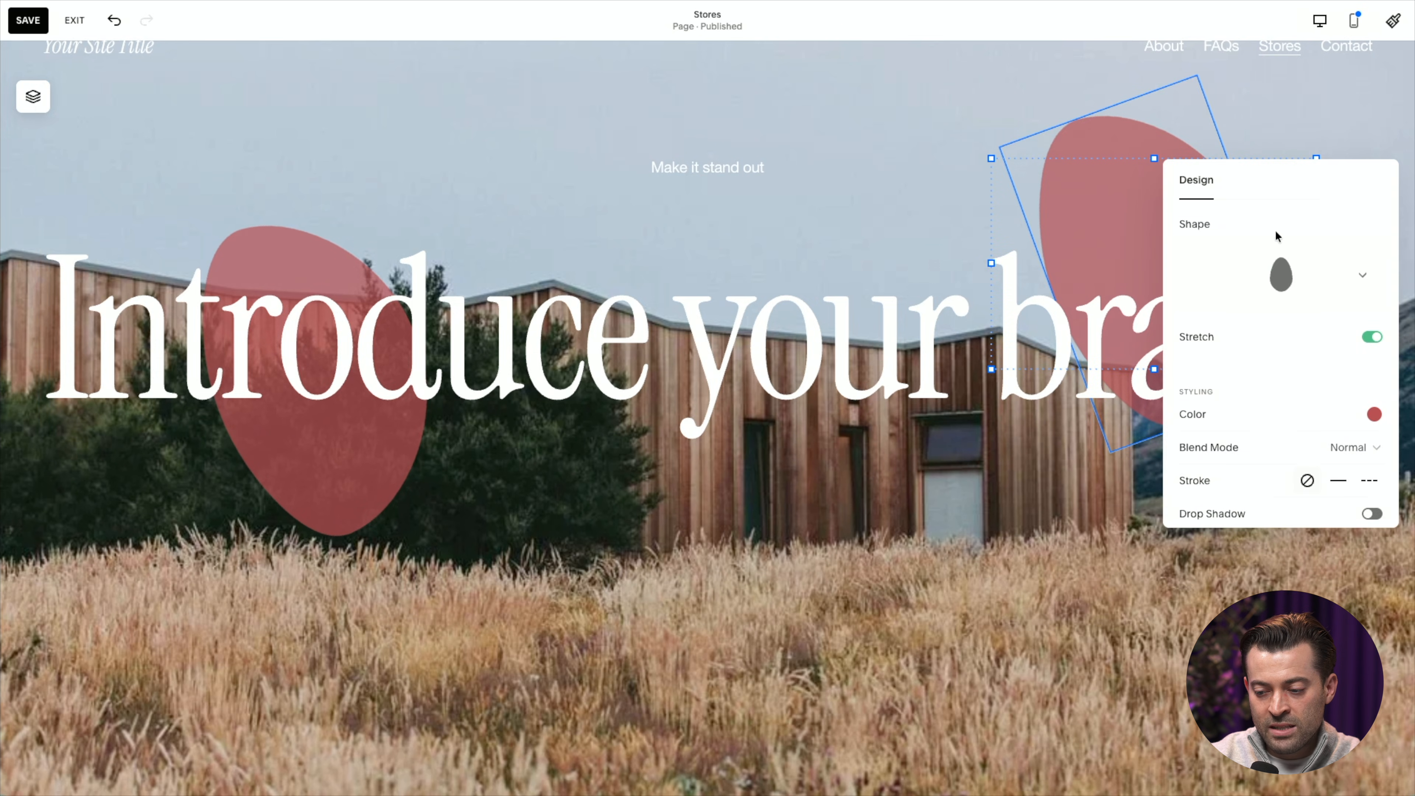
{"action": "left_click", "coordinate": [1313, 274]}
{"action": "left_click", "coordinate": [1281, 246]}
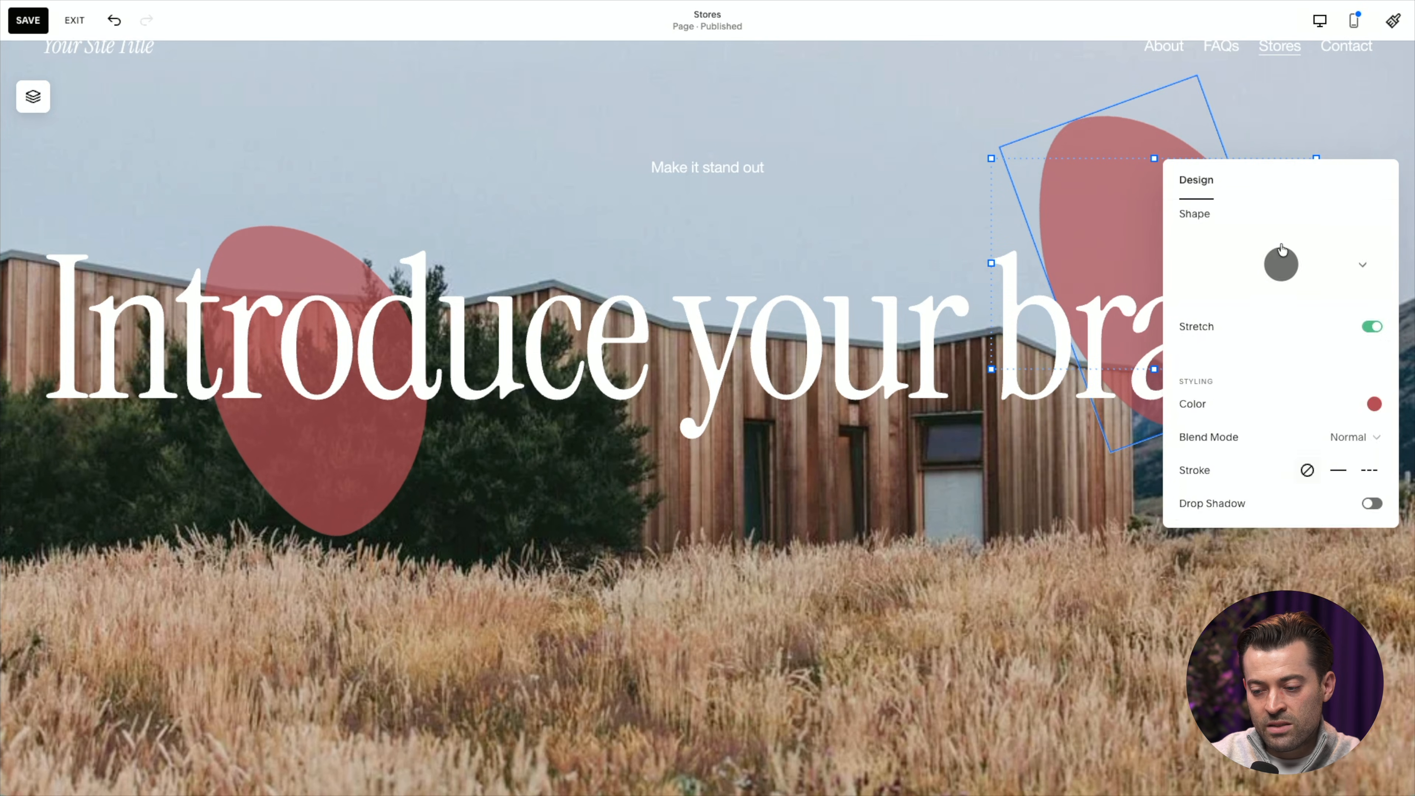
{"action": "left_click", "coordinate": [1375, 327]}
Set the copied shape's opacity to 45% and its rotation to -110 degrees.
{"action": "scroll", "coordinate": [1330, 441], "scroll_direction": "down", "scroll_amount": 4}
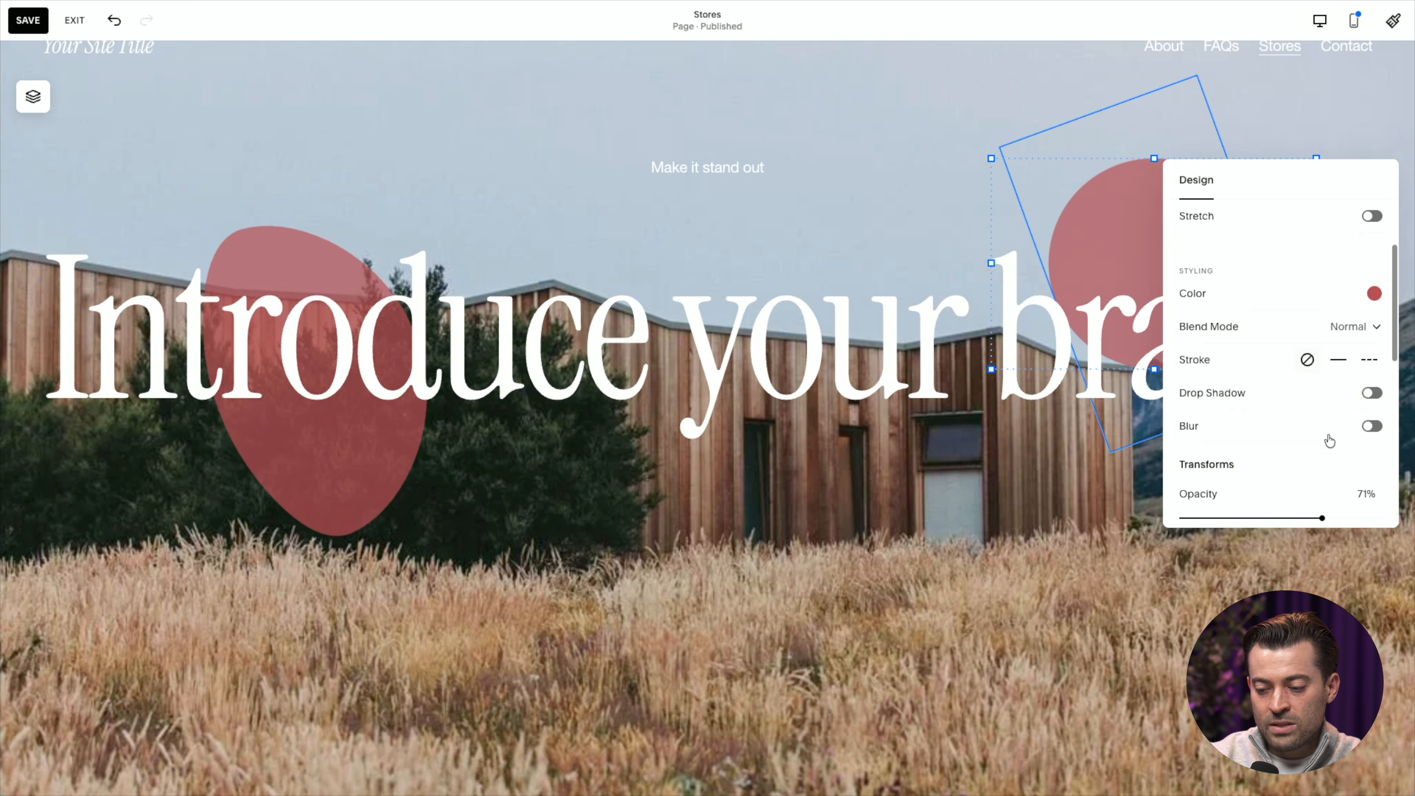
{"action": "mouse_move", "coordinate": [1292, 436]}
{"action": "left_mouse_down"}
{"action": "mouse_move", "coordinate": [1324, 437]}
{"action": "mouse_move", "coordinate": [1269, 439]}
{"action": "left_mouse_up"}
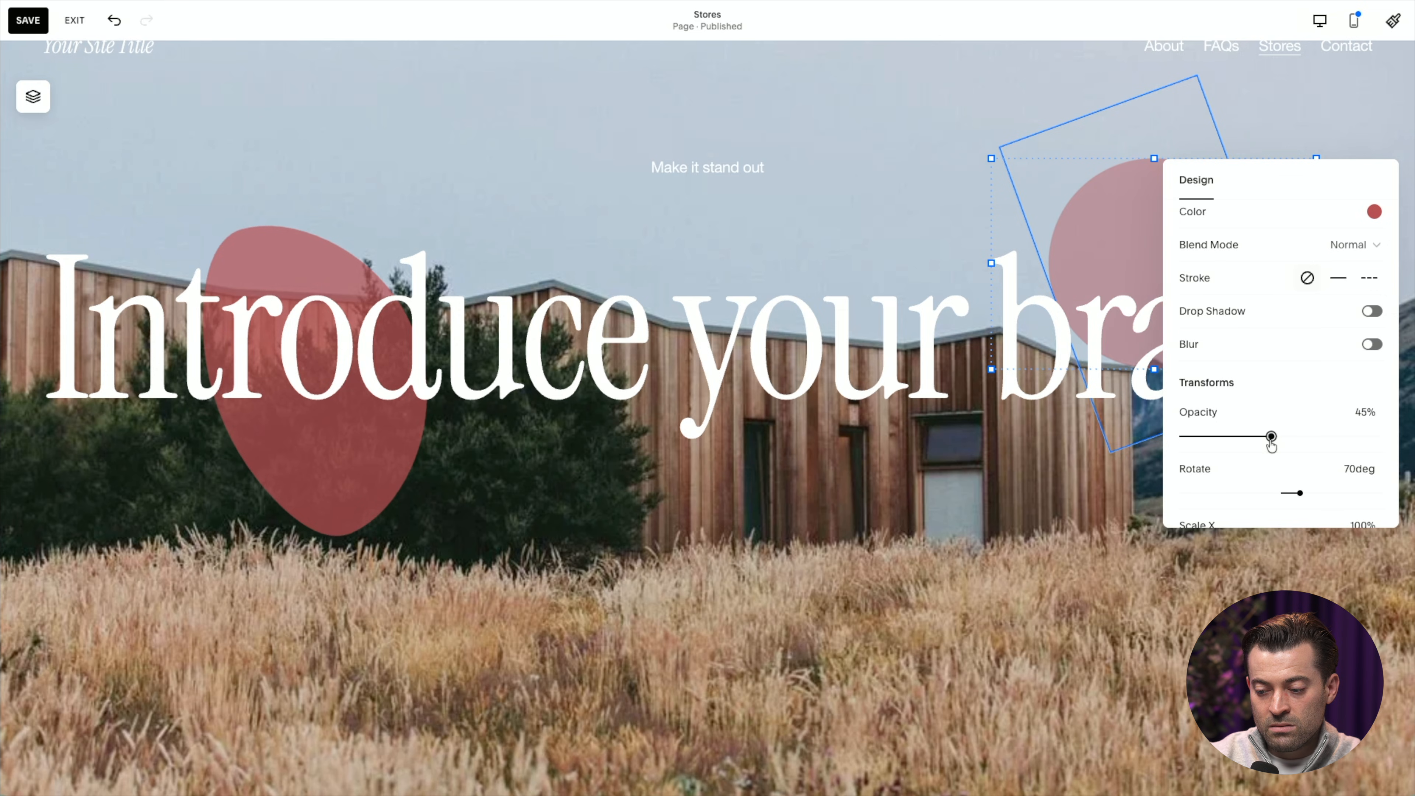
{"action": "scroll", "coordinate": [1276, 429], "scroll_direction": "down", "scroll_amount": 2}
{"action": "left_click_drag", "start_coordinate": [1297, 398], "coordinate": [1251, 397]}
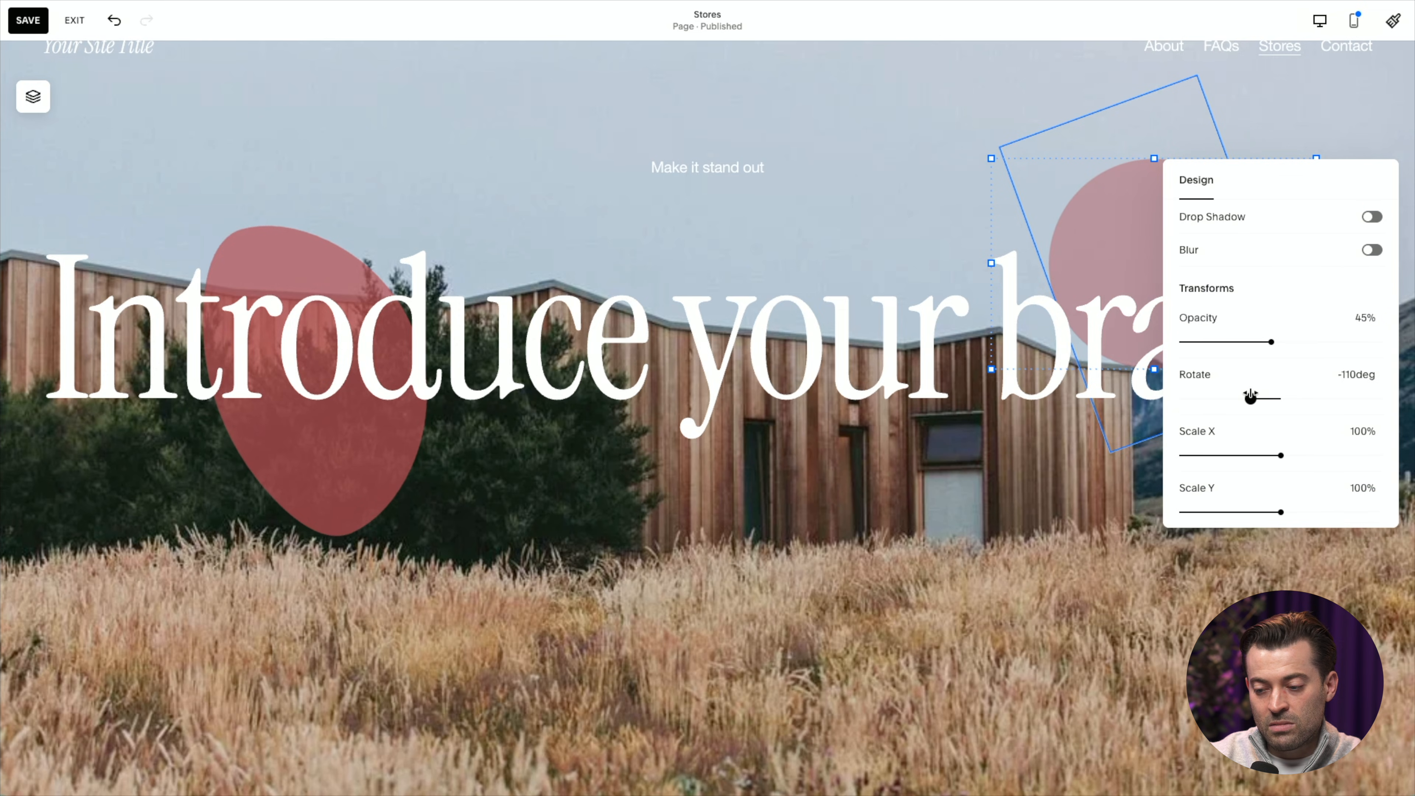
{"action": "scroll", "coordinate": [1280, 319], "scroll_direction": "up", "scroll_amount": 3}
{"action": "scroll", "coordinate": [1279, 319], "scroll_direction": "down", "scroll_amount": 4}
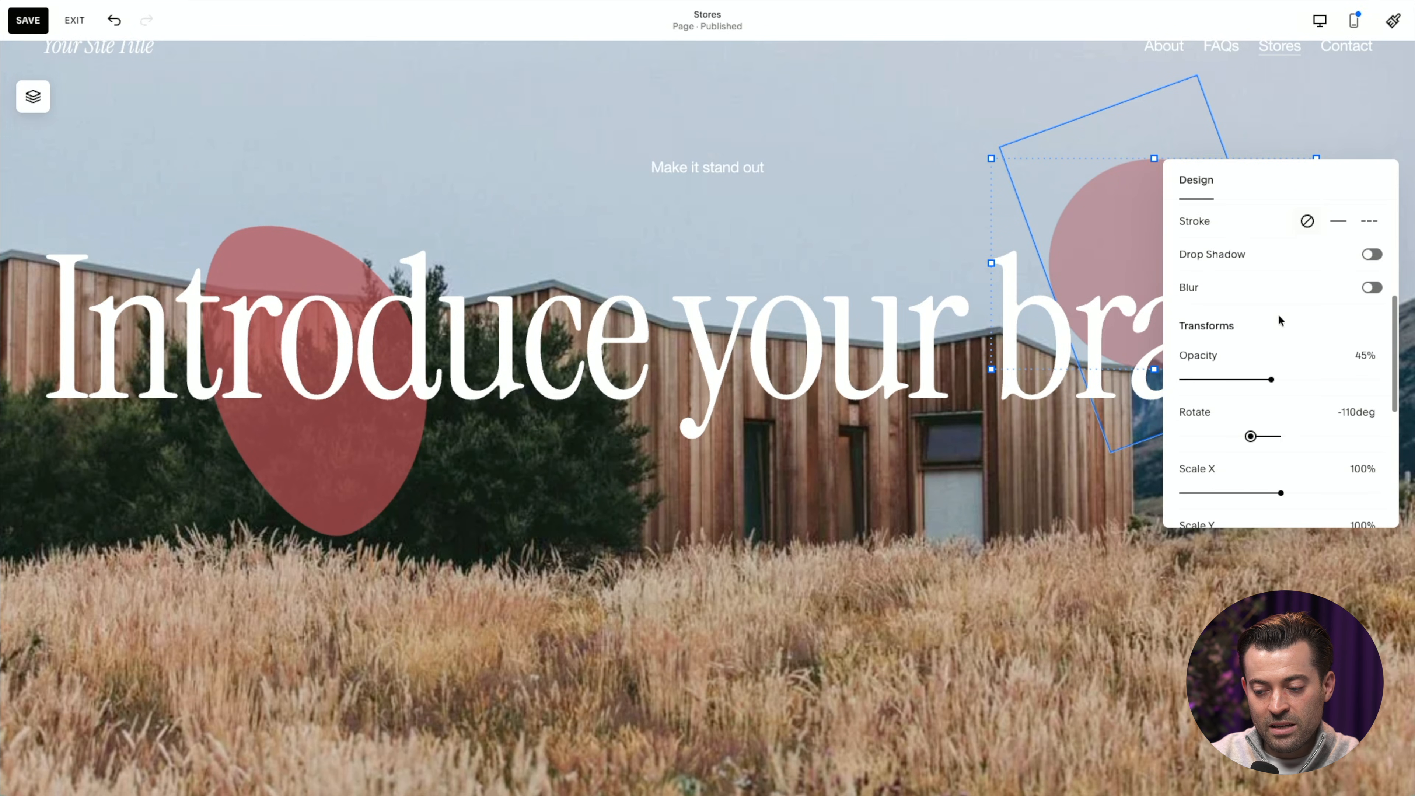
Change the copied shape to a diamond with stretch turned on.
{"action": "scroll", "coordinate": [1280, 318], "scroll_direction": "up", "scroll_amount": 5}
{"action": "left_click", "coordinate": [1298, 289]}
{"action": "left_click", "coordinate": [1220, 292]}
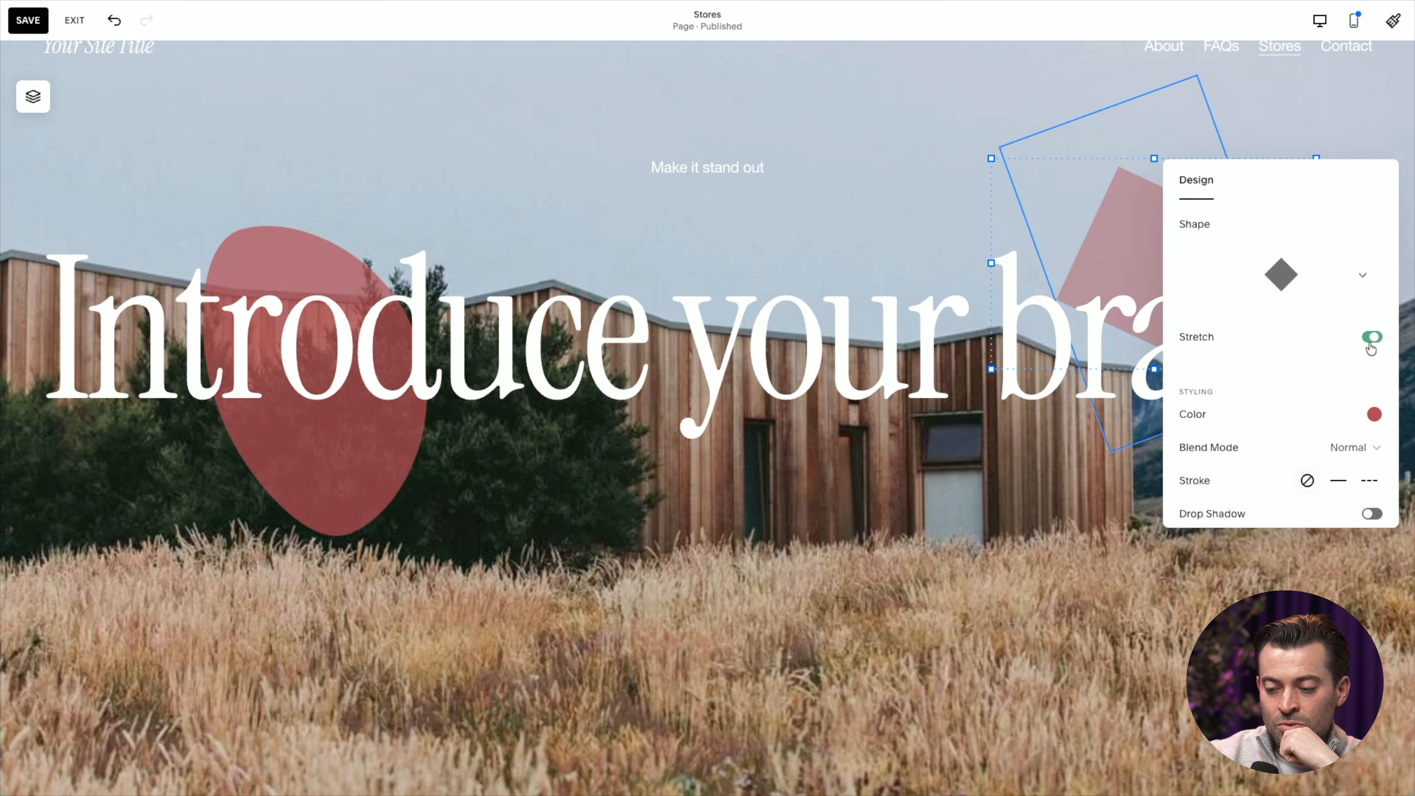
Set the diamond's rotation to 118 degrees, Scale X to 152%, Scale Y to 157% and Offset X to -611 px.
{"action": "scroll", "coordinate": [1332, 452], "scroll_direction": "down", "scroll_amount": 5}
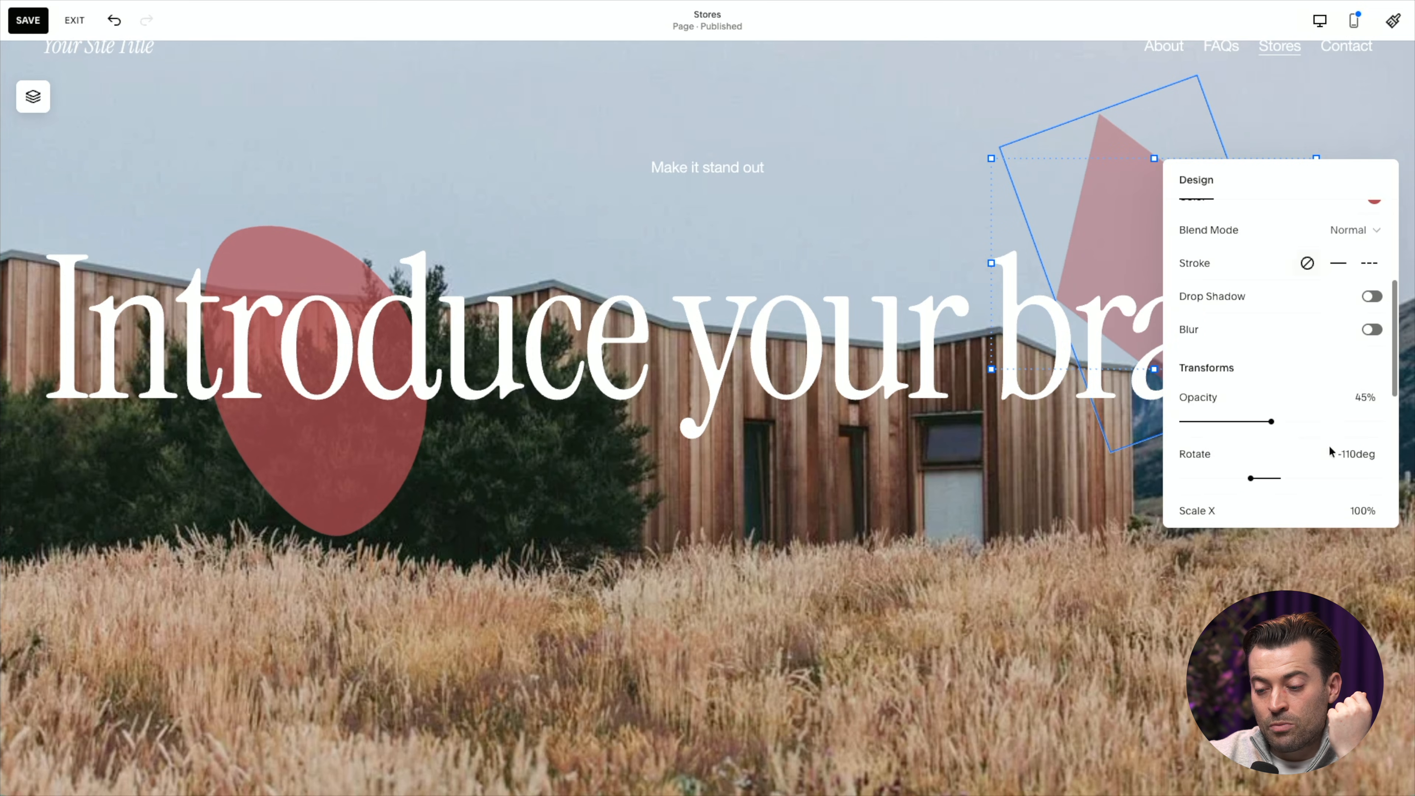
{"action": "left_click_drag", "start_coordinate": [1285, 390], "coordinate": [1314, 390]}
{"action": "left_click_drag", "start_coordinate": [1280, 446], "coordinate": [1220, 397]}
{"action": "scroll", "coordinate": [1332, 438], "scroll_direction": "down", "scroll_amount": 2}
{"action": "scroll", "coordinate": [1307, 433], "scroll_direction": "down", "scroll_amount": 3}
{"action": "scroll", "coordinate": [1106, 437], "scroll_direction": "up", "scroll_amount": 1}
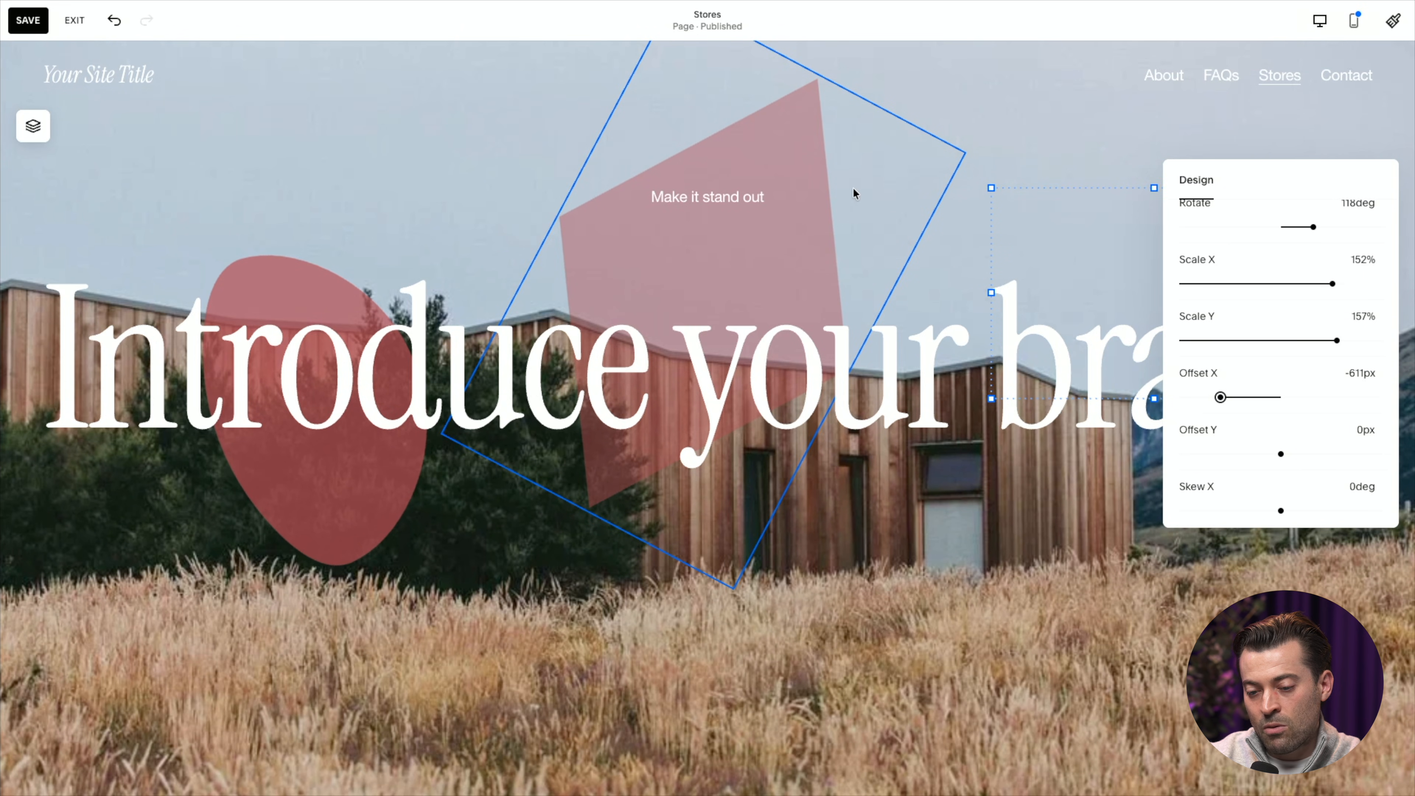
Set the diamond's Offset X to 99 px and Offset Y to 64 px, and close its settings.
{"action": "left_click_drag", "start_coordinate": [1276, 402], "coordinate": [1291, 397]}
{"action": "mouse_move", "coordinate": [1281, 452]}
{"action": "left_mouse_down"}
{"action": "mouse_move", "coordinate": [1264, 453]}
{"action": "mouse_move", "coordinate": [1287, 453]}
{"action": "left_mouse_up"}
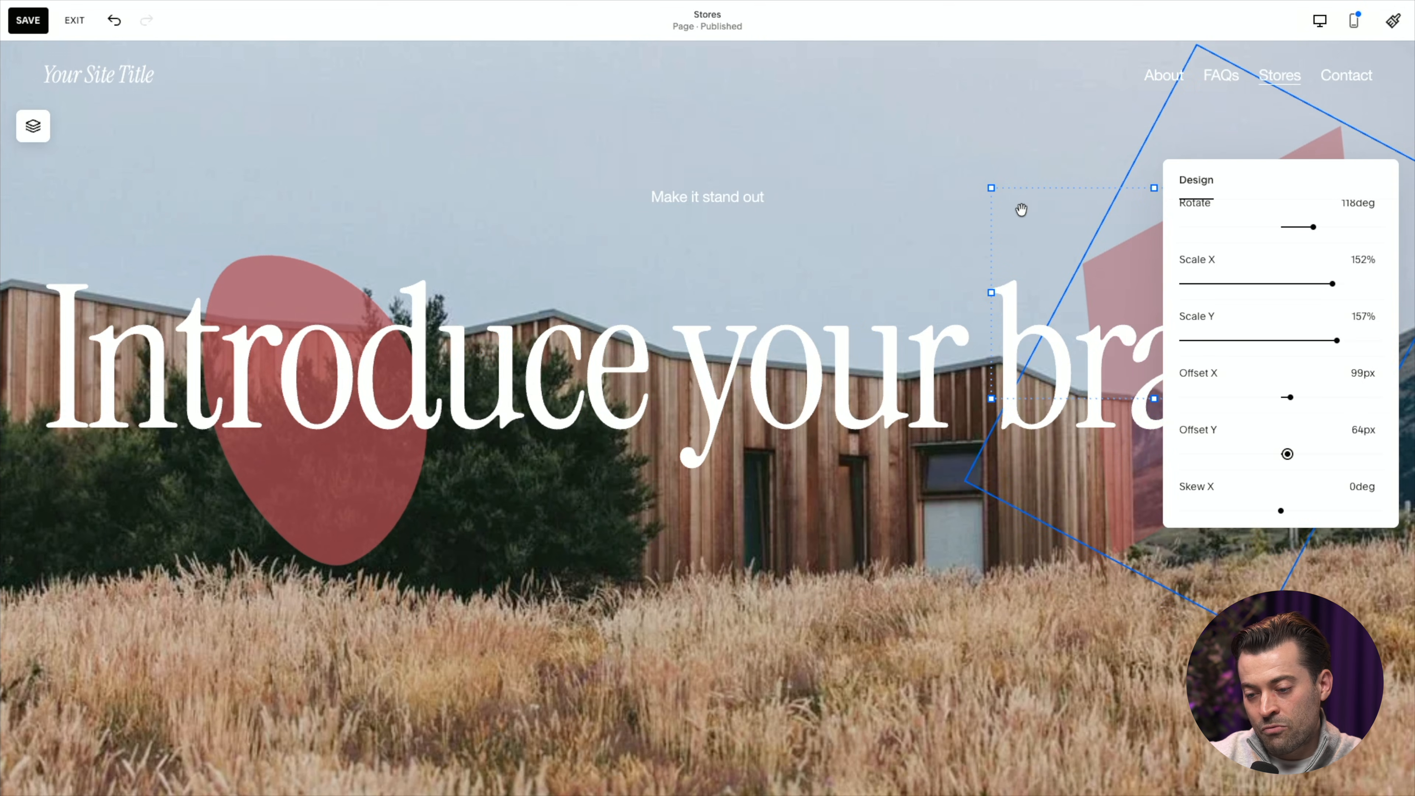
{"action": "left_click", "coordinate": [945, 444]}
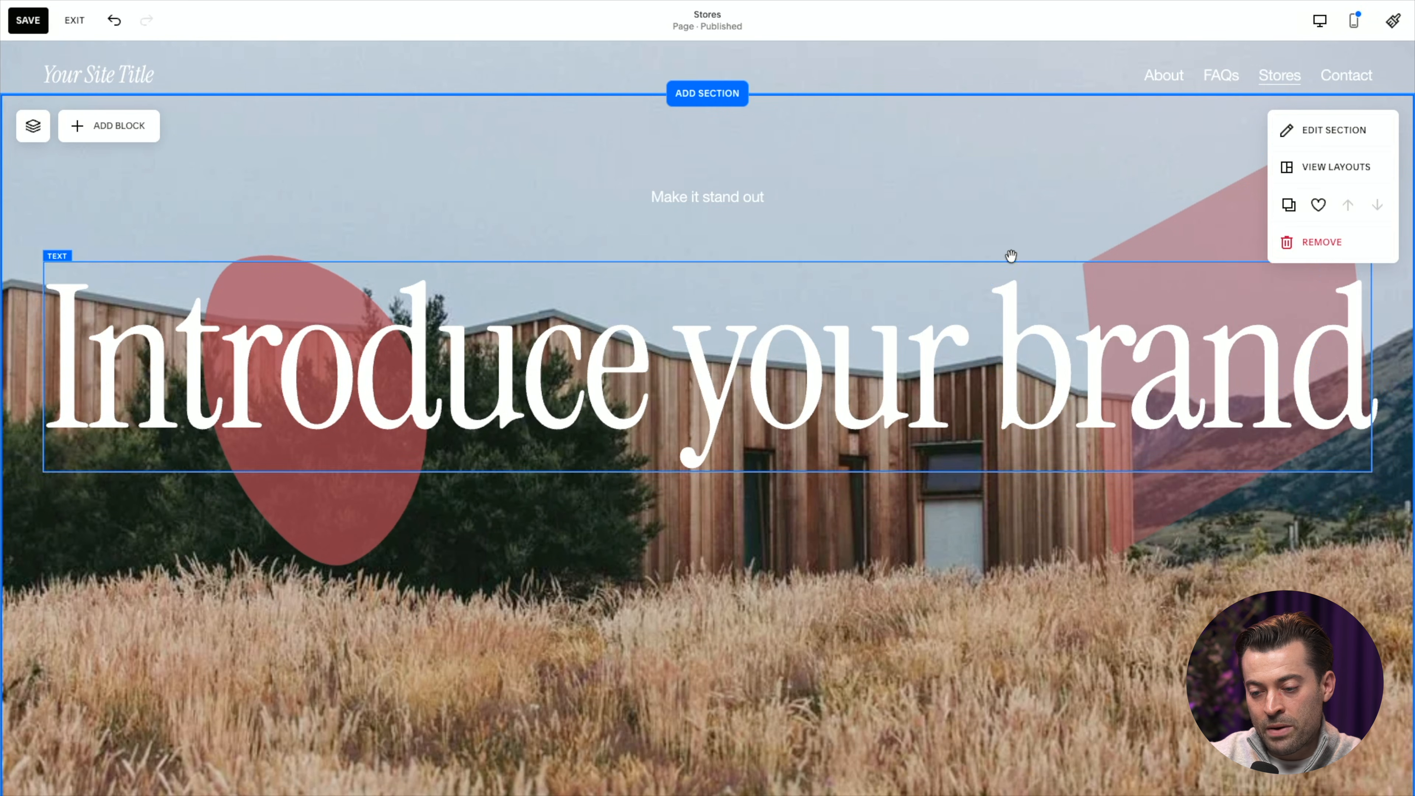
Reopen the diamond's design settings and set Skew X to 24 degrees and Skew Y to -45 degrees.
{"action": "mouse_move", "coordinate": [1033, 226]}
{"action": "left_mouse_down"}
{"action": "mouse_move", "coordinate": [869, 321]}
{"action": "mouse_move", "coordinate": [761, 479]}
{"action": "mouse_move", "coordinate": [810, 455]}
{"action": "mouse_move", "coordinate": [980, 302]}
{"action": "mouse_move", "coordinate": [1034, 276]}
{"action": "mouse_move", "coordinate": [1047, 240]}
{"action": "left_mouse_up"}
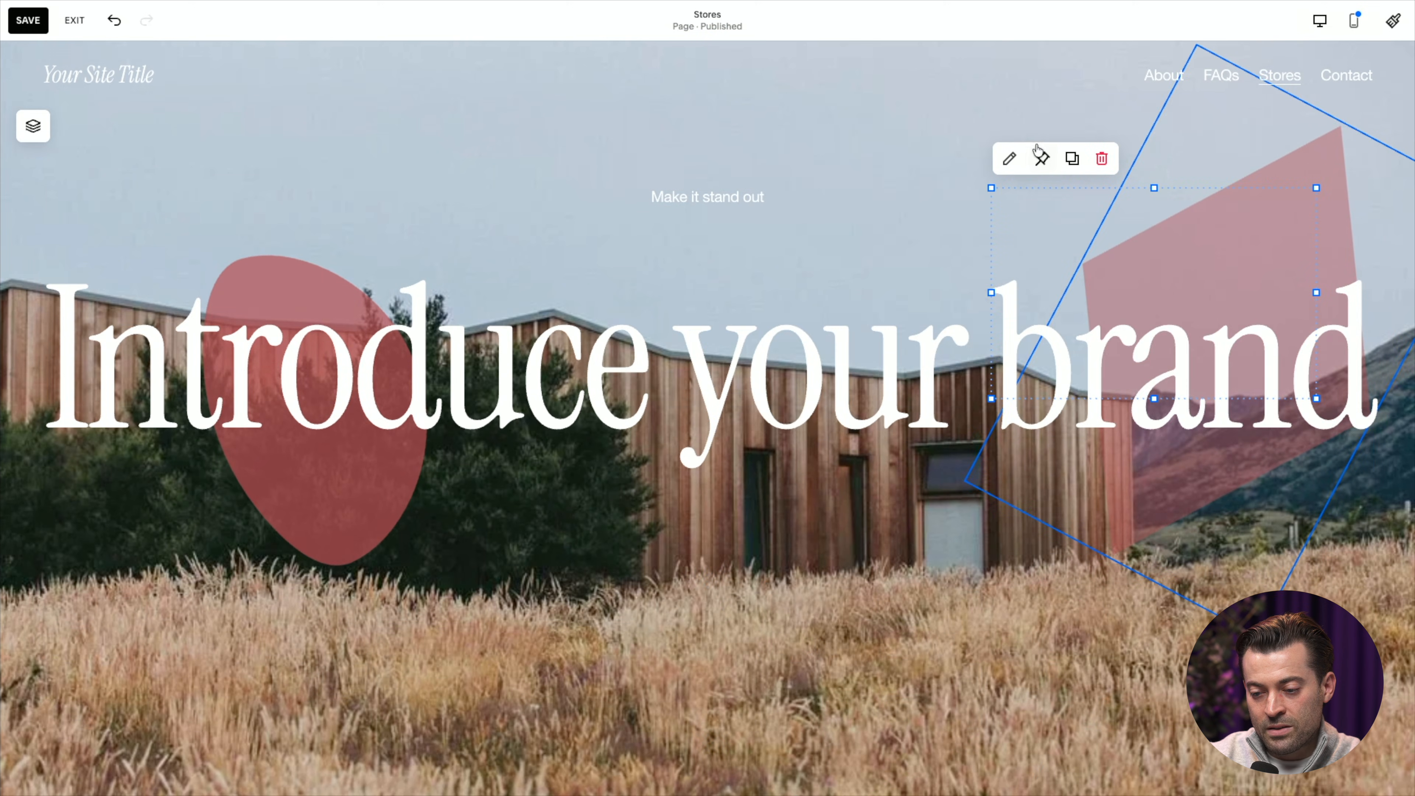
{"action": "left_click", "coordinate": [1009, 158]}
{"action": "scroll", "coordinate": [1277, 441], "scroll_direction": "down", "scroll_amount": 10}
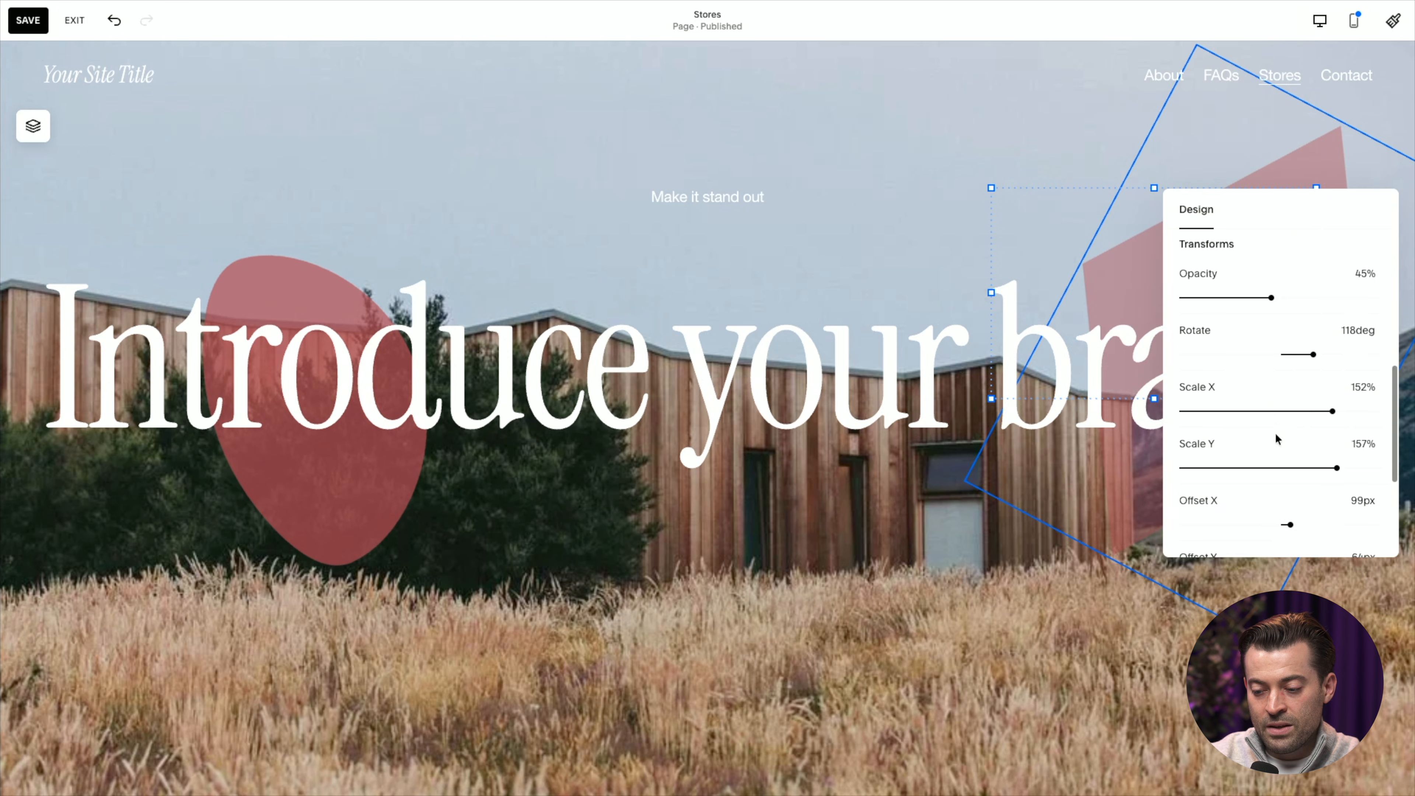
{"action": "left_click_drag", "start_coordinate": [1305, 432], "coordinate": [1321, 432]}
{"action": "left_click_drag", "start_coordinate": [1281, 489], "coordinate": [1207, 488]}
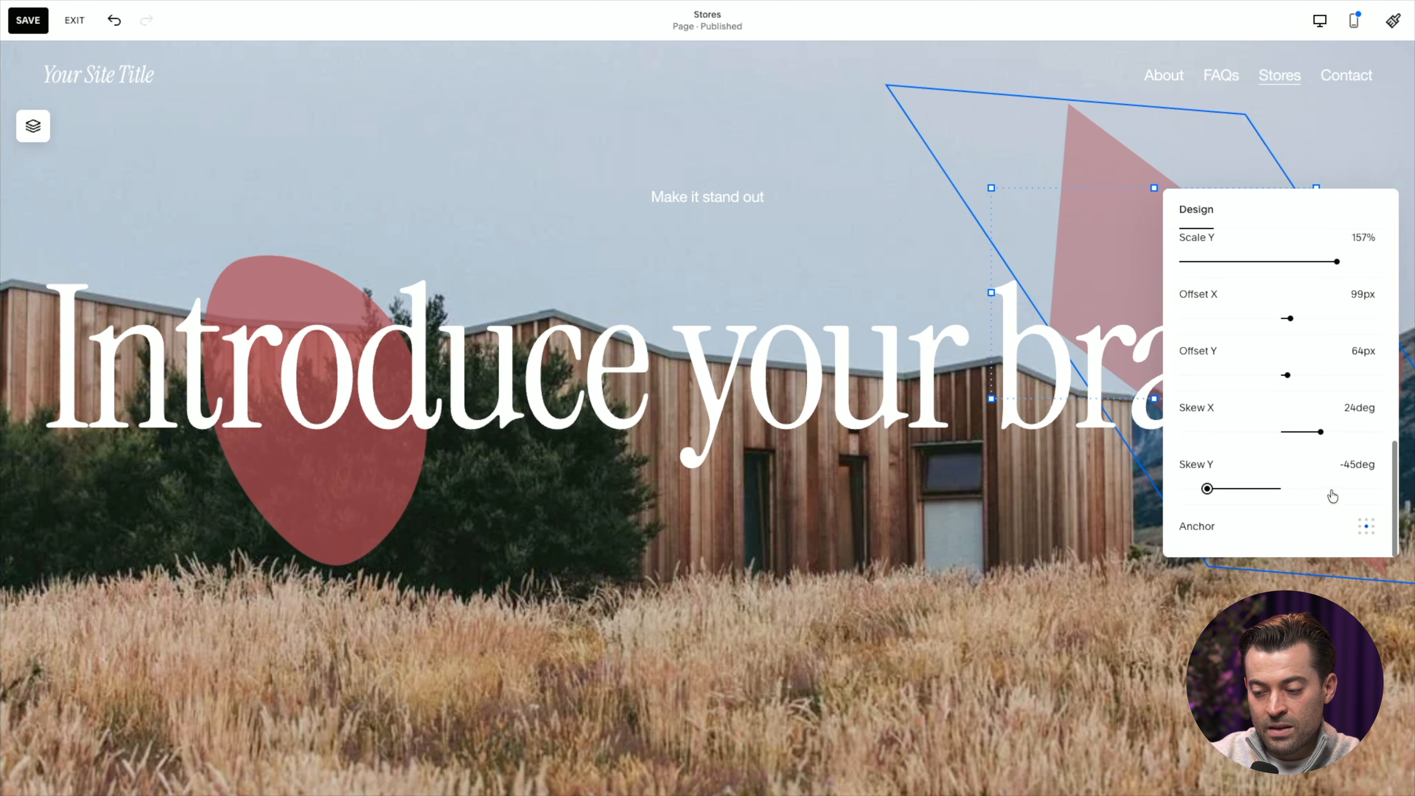
Try the Top Left anchor on the diamond and return the anchor to Center.
{"action": "left_click", "coordinate": [1365, 525]}
{"action": "left_click", "coordinate": [1337, 570]}
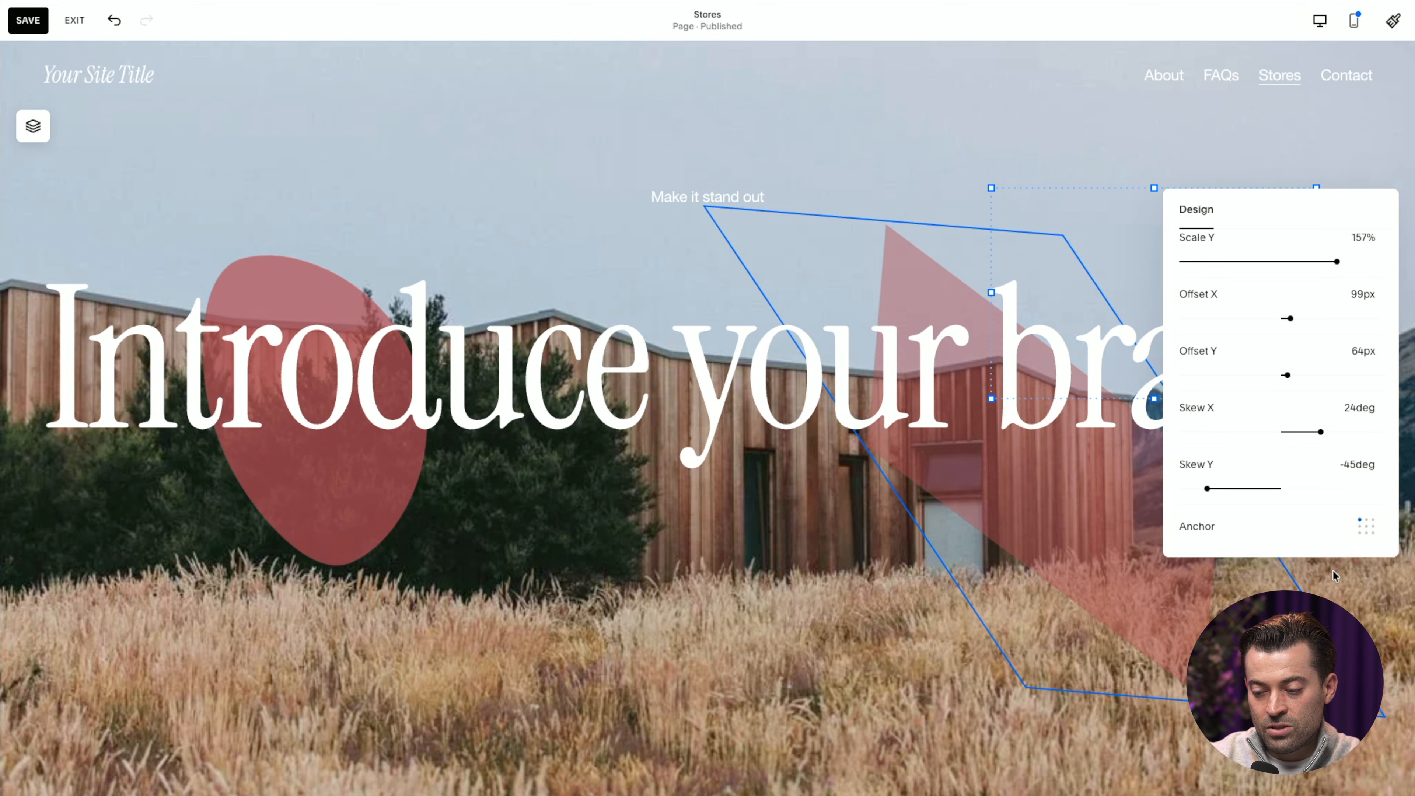
{"action": "left_click", "coordinate": [1375, 527]}
{"action": "left_click", "coordinate": [1318, 594]}
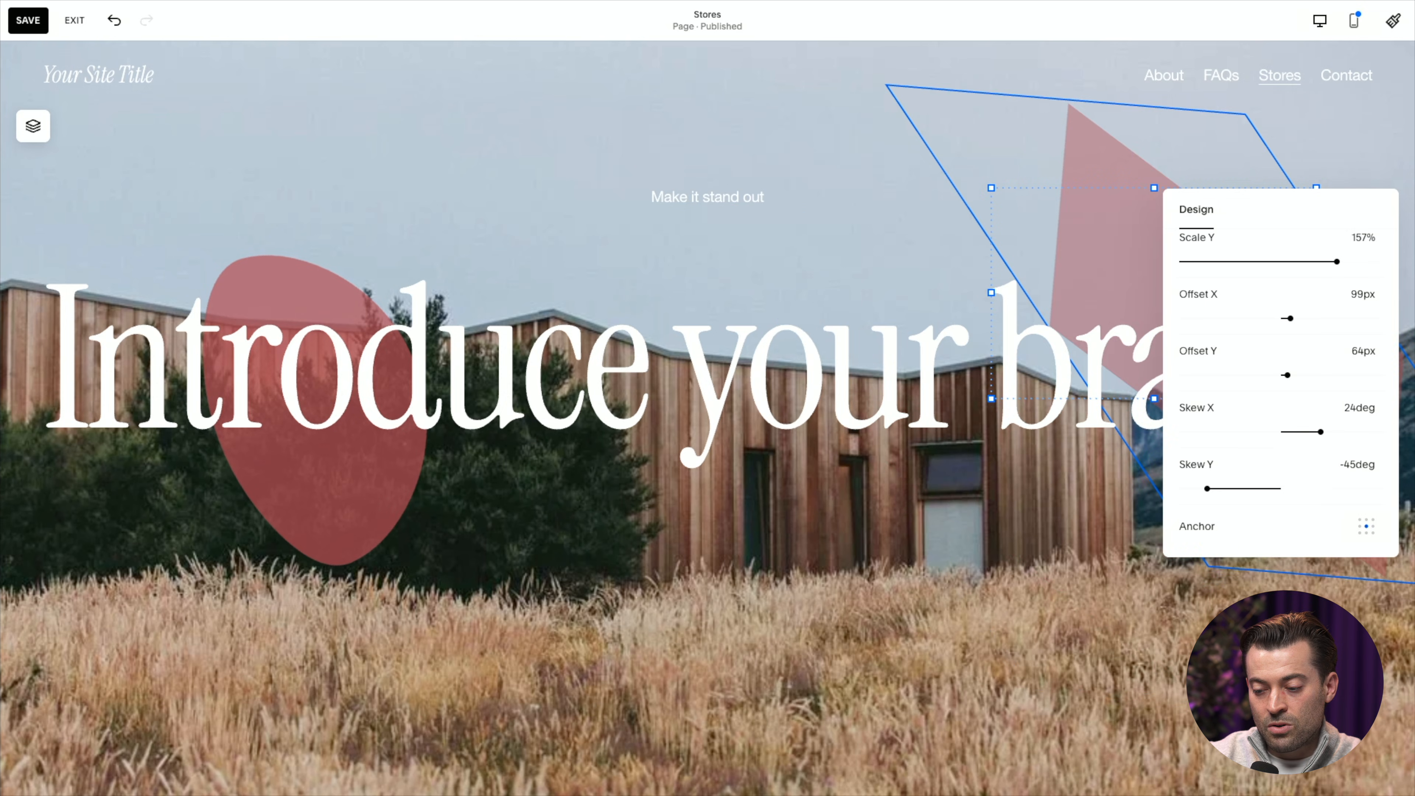
{"action": "left_click", "coordinate": [1168, 589]}
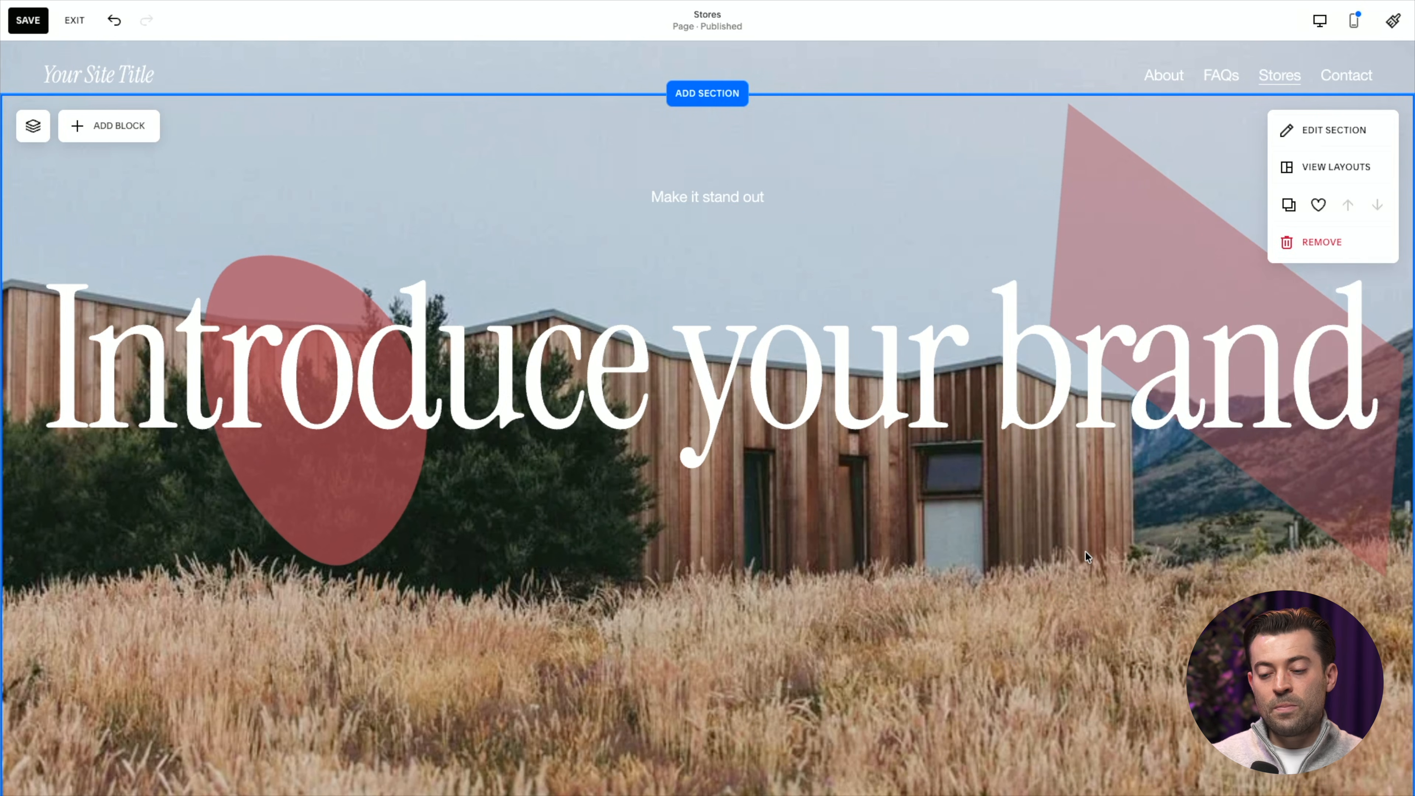
Undo the diamond's anchor changes and its latest skew adjustments.
{"action": "mouse_move", "coordinate": [838, 73]}
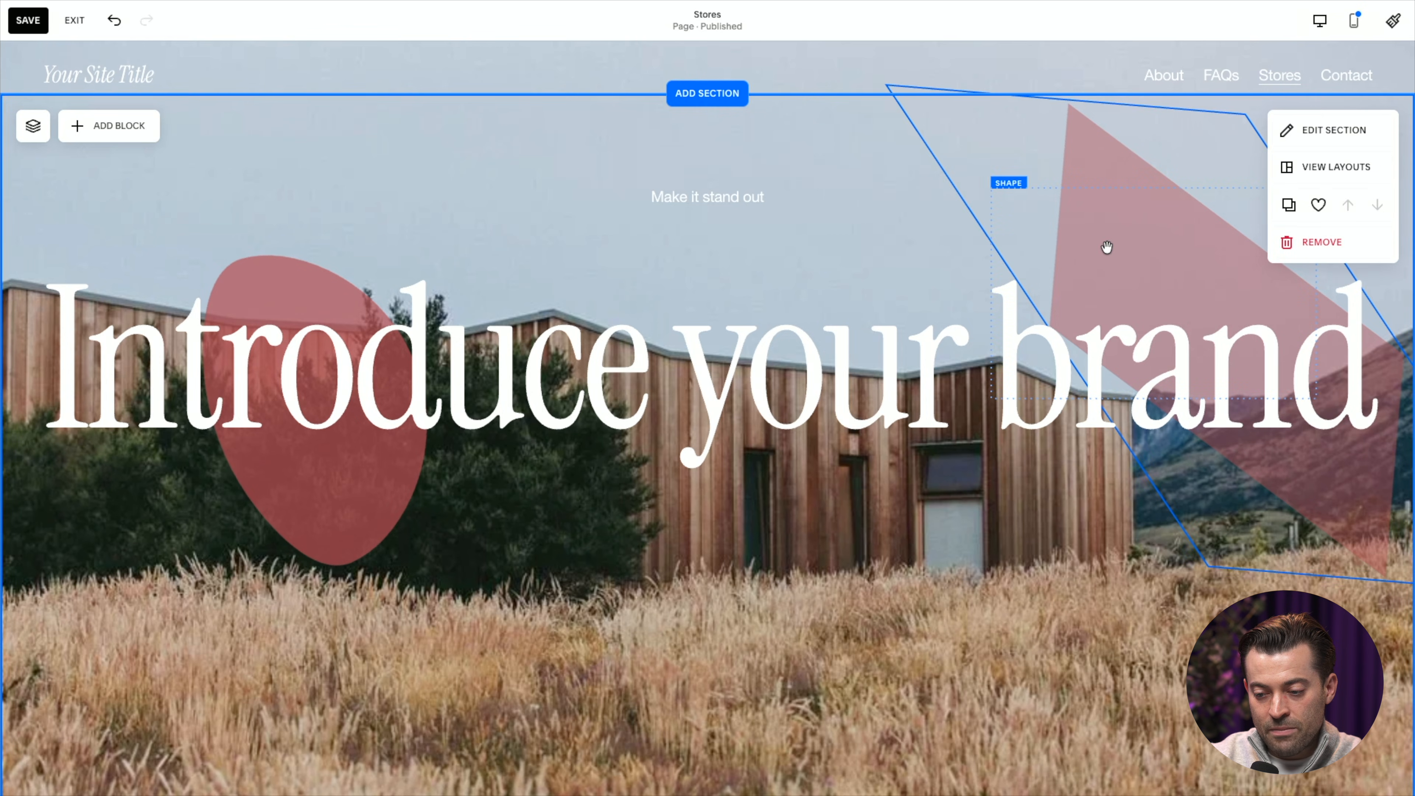
{"action": "left_click", "coordinate": [117, 24]}
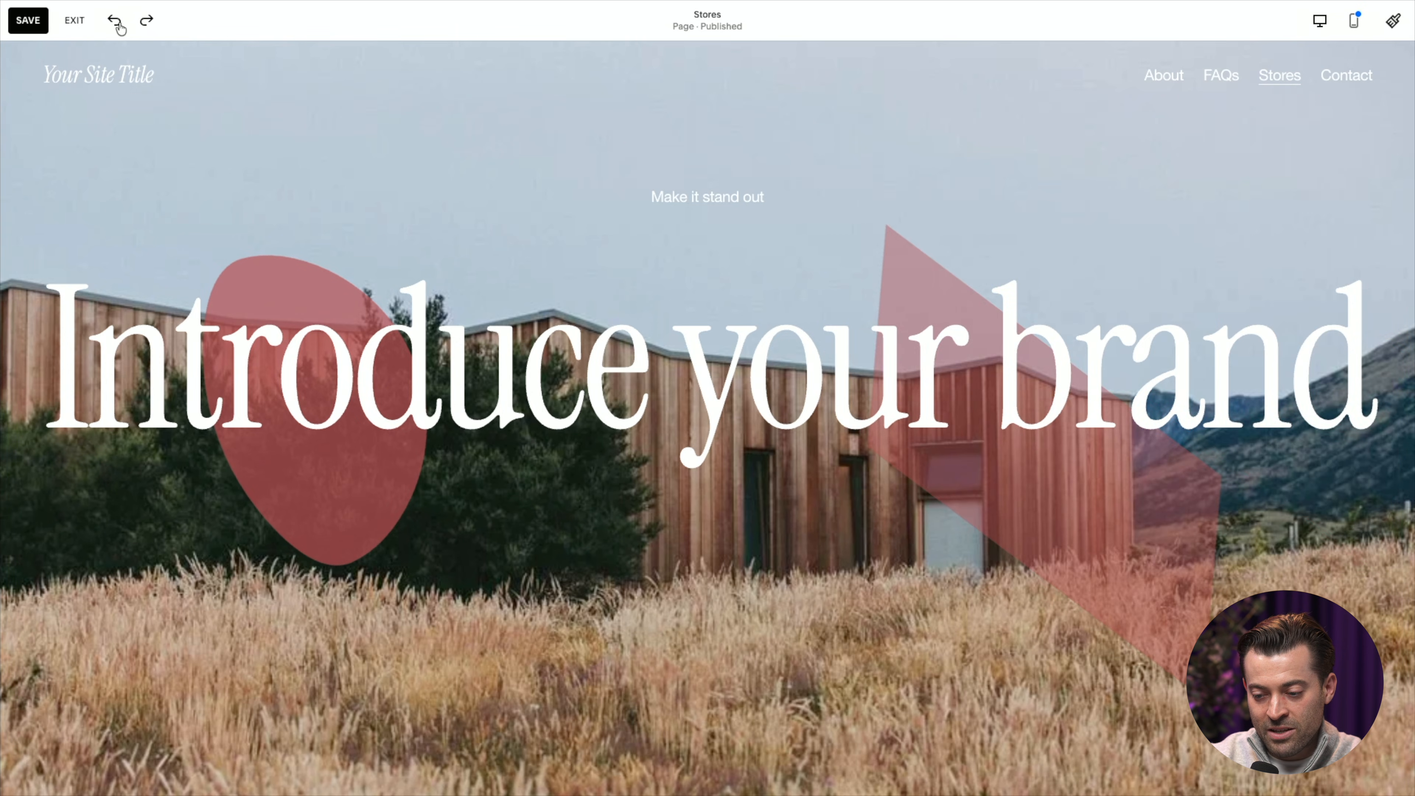
{"action": "left_click", "coordinate": [116, 23]}
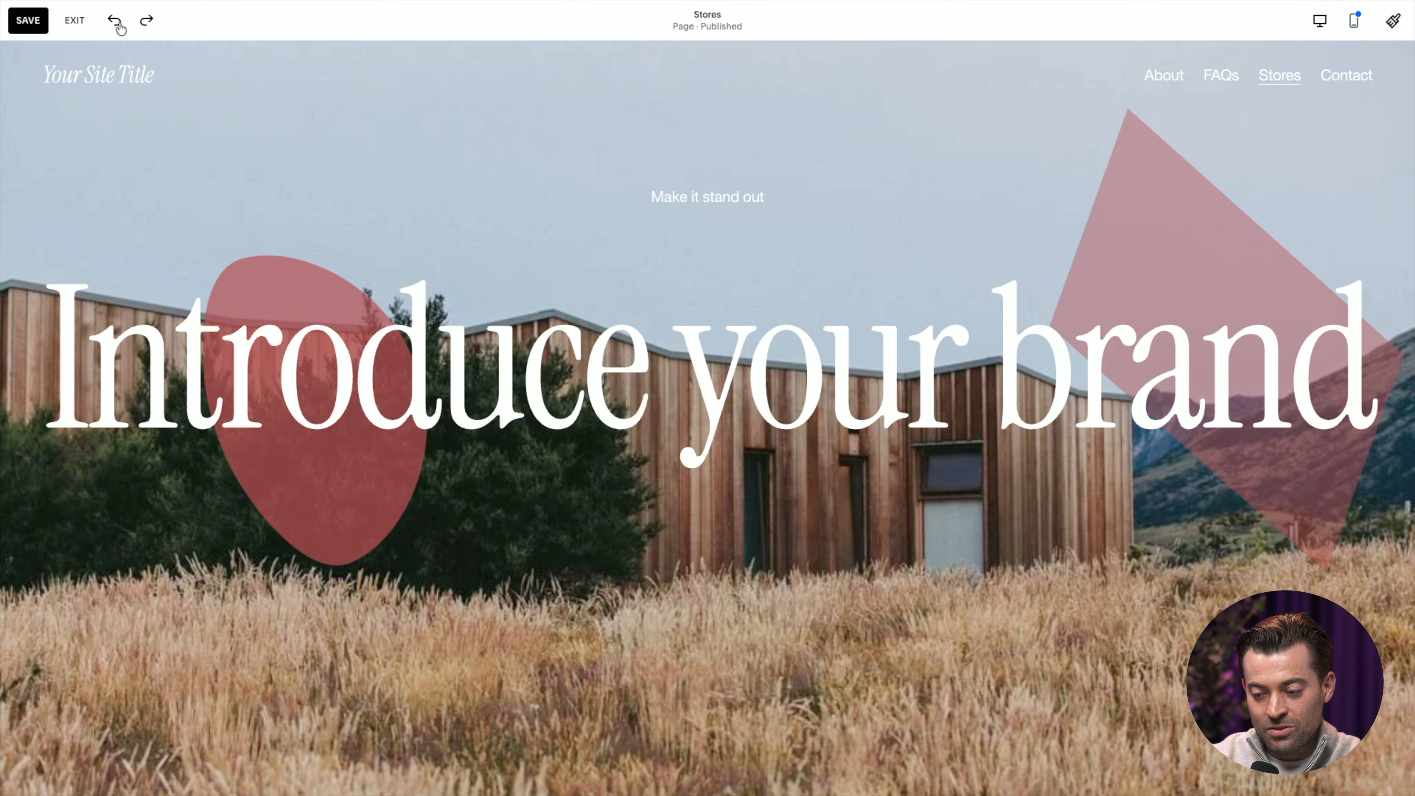
{"action": "left_click", "coordinate": [117, 24]}
{"action": "left_click", "coordinate": [118, 23]}
{"action": "left_click", "coordinate": [117, 24]}
{"action": "left_click", "coordinate": [118, 23]}
{"action": "left_click", "coordinate": [118, 23]}
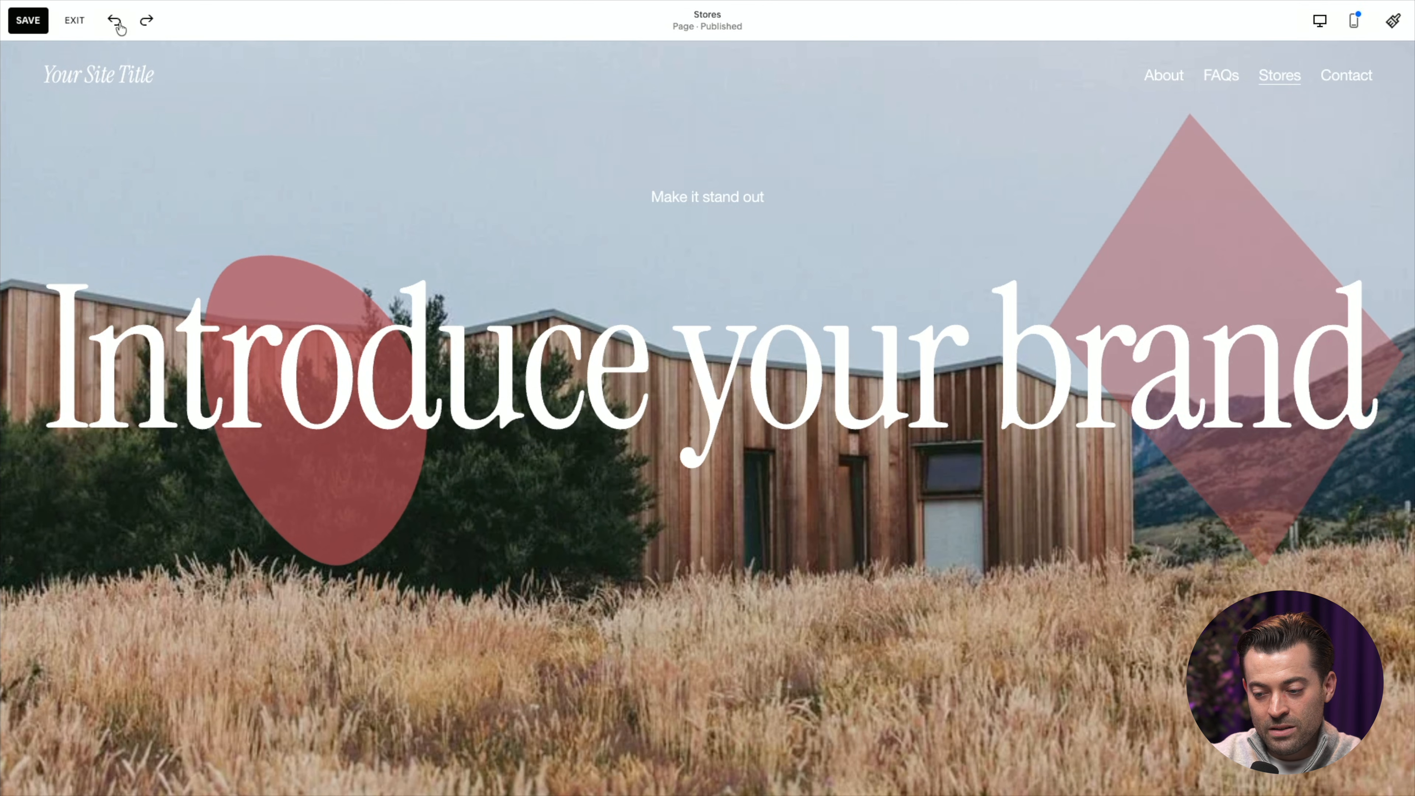
{"action": "left_click", "coordinate": [117, 24]}
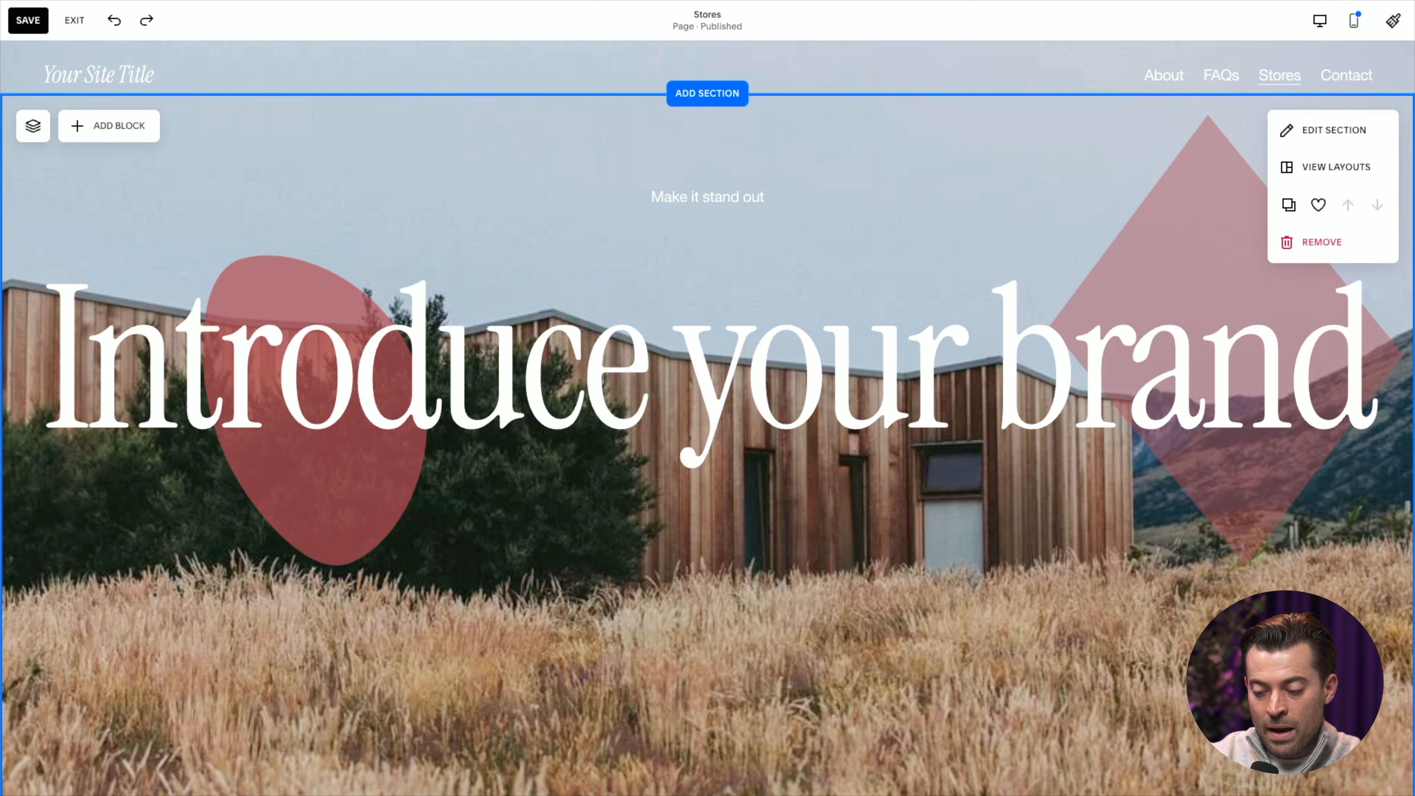
Shorten the hero section by raising its bottom edge, and save the page.
{"action": "left_click_drag", "start_coordinate": [1229, 744], "coordinate": [1215, 567]}
{"action": "left_click", "coordinate": [981, 611]}
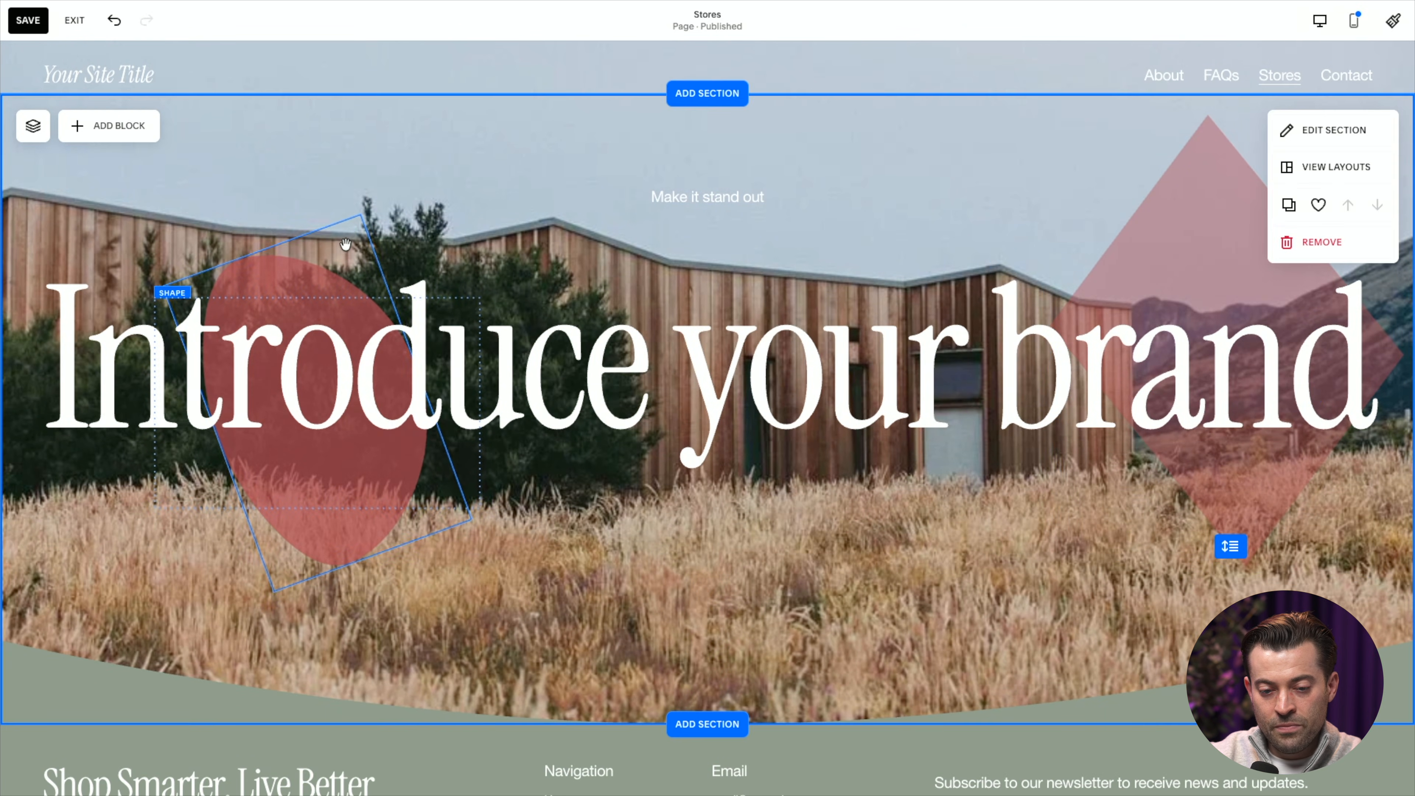
Exit page editing and open the page in the full-screen preview.
{"action": "left_click", "coordinate": [76, 23]}
{"action": "left_click", "coordinate": [1382, 34]}
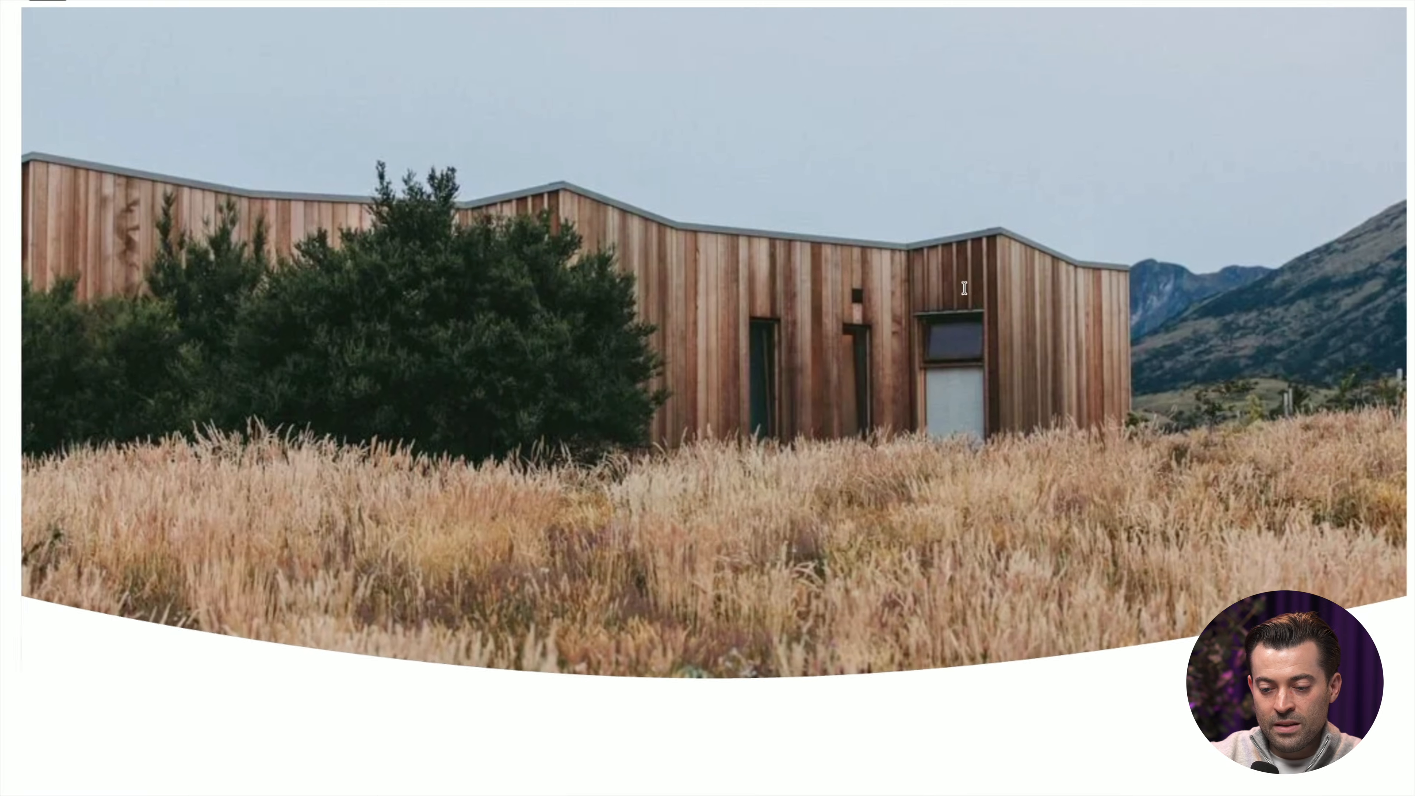